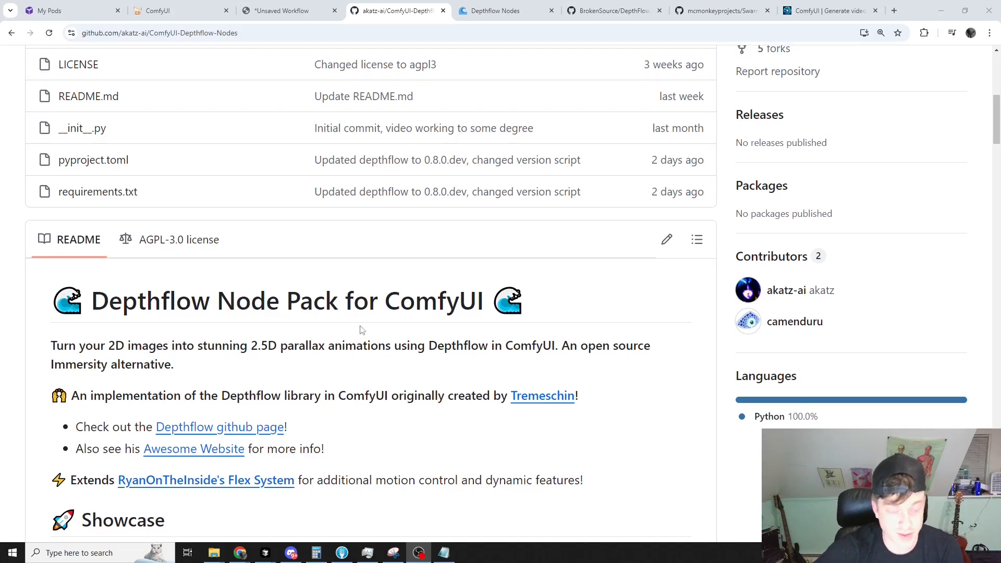
Look through the ComfyUI-Depthflow-Nodes repository's file list and README.
scroll(459, 307, "up", 5)
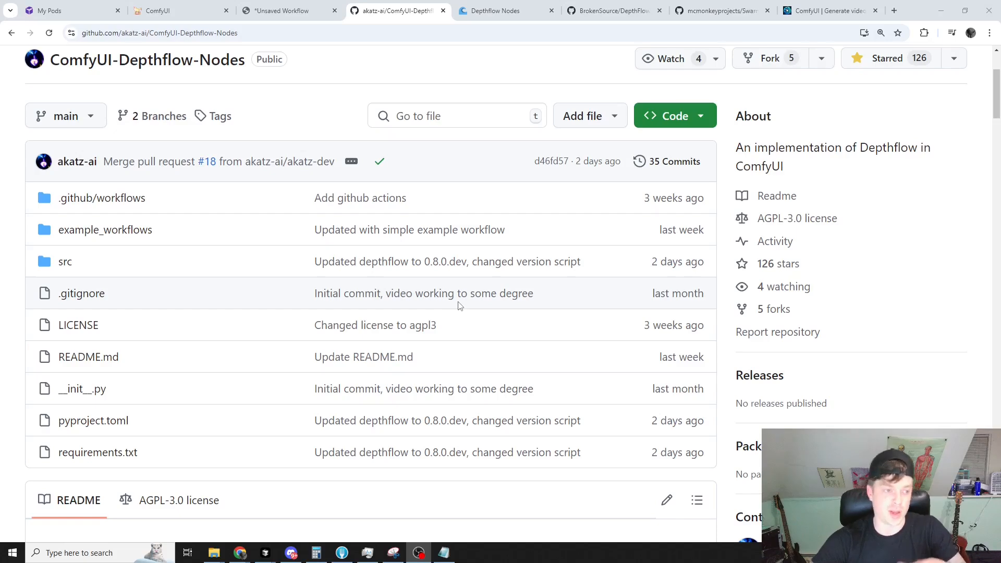
scroll(459, 306, "down", 12)
scroll(412, 303, "down", 1)
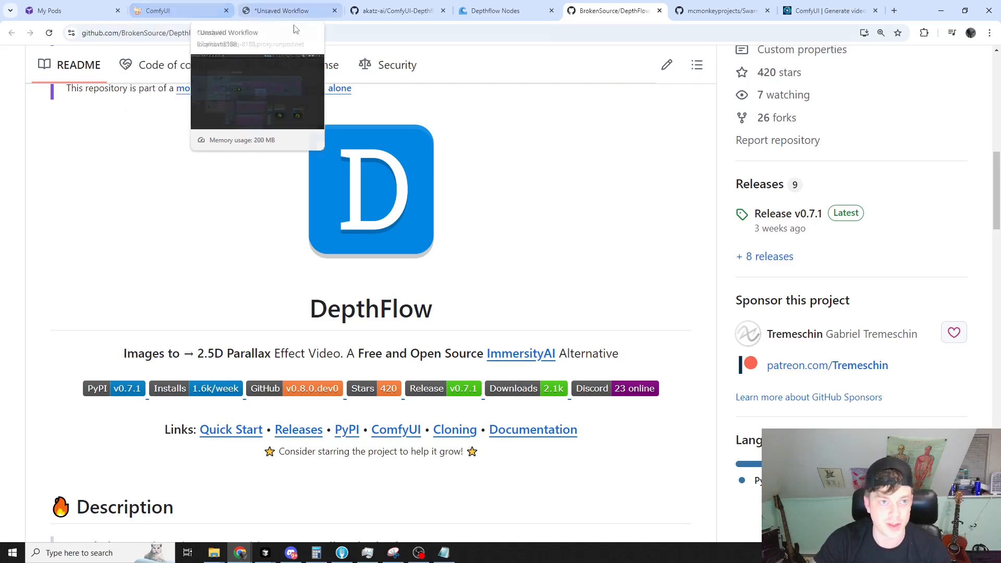
Switch to the ComfyUI browser tab and view the overall layout of the Depthflow showcase workflow.
left_click(214, 10)
scroll(622, 245, "down", 2)
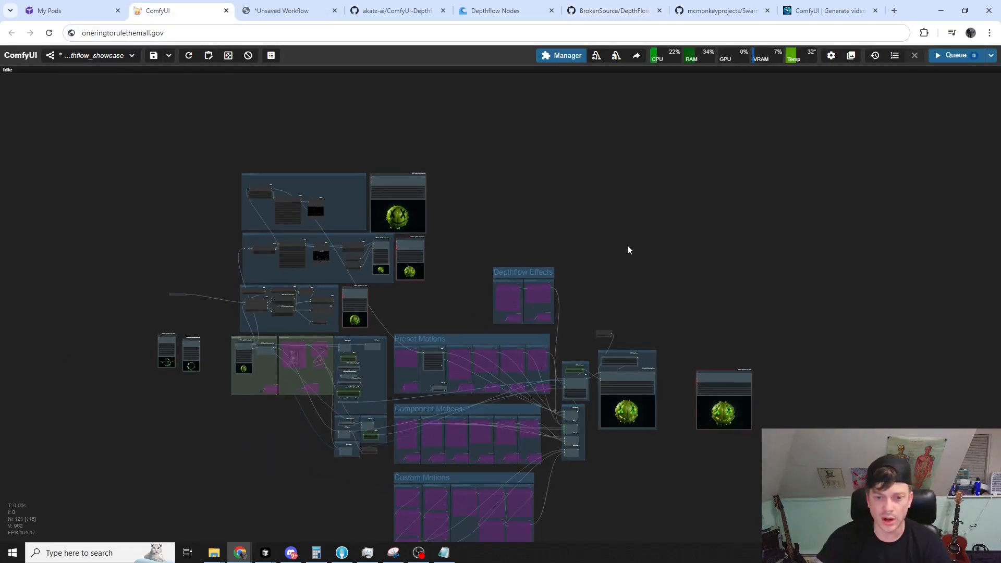
scroll(622, 150, "down", 3)
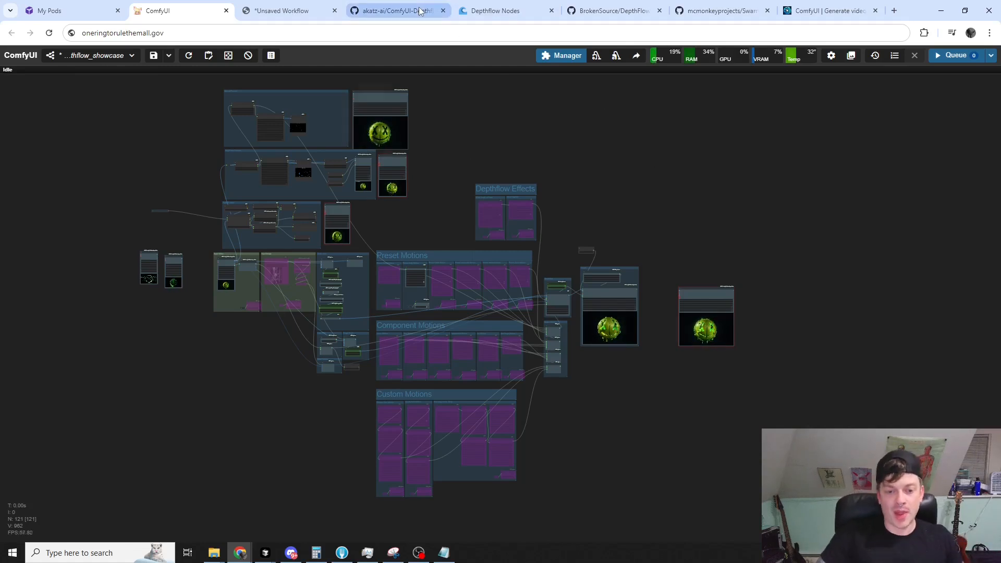
mouse_move(422, 11)
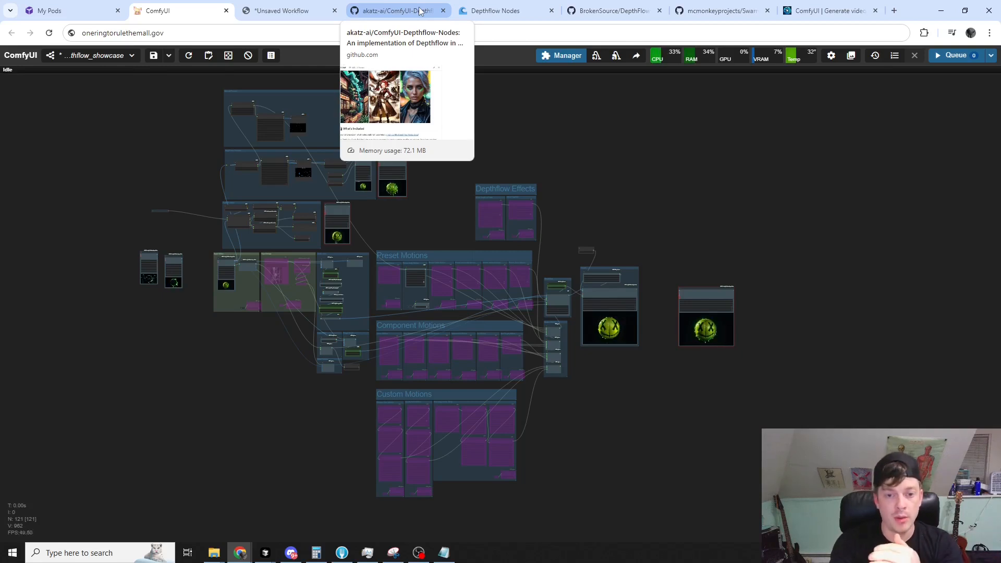
scroll(355, 187, "down", 4)
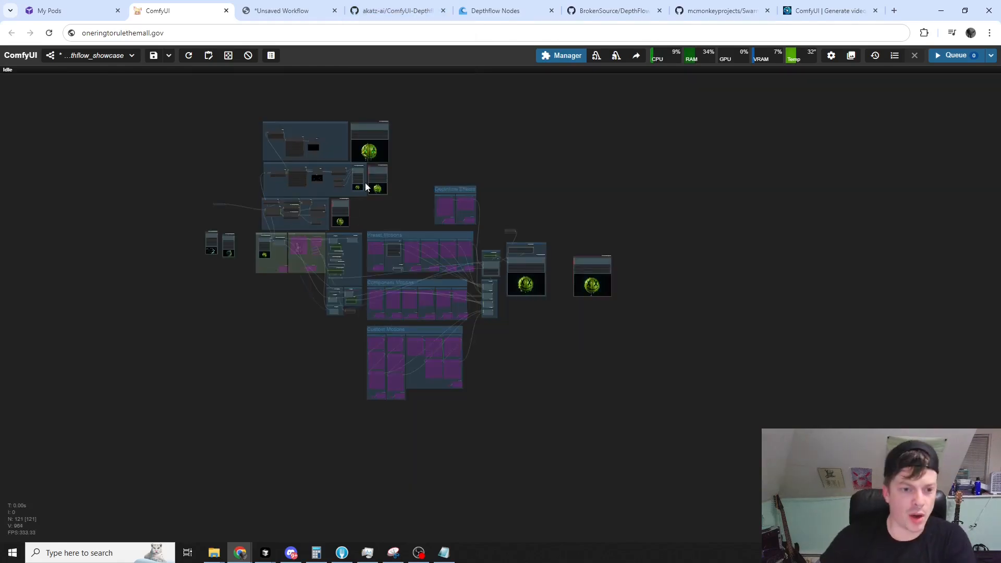
Examine the Input Video and Input Image groups and their loader nodes.
scroll(301, 324, "up", 15)
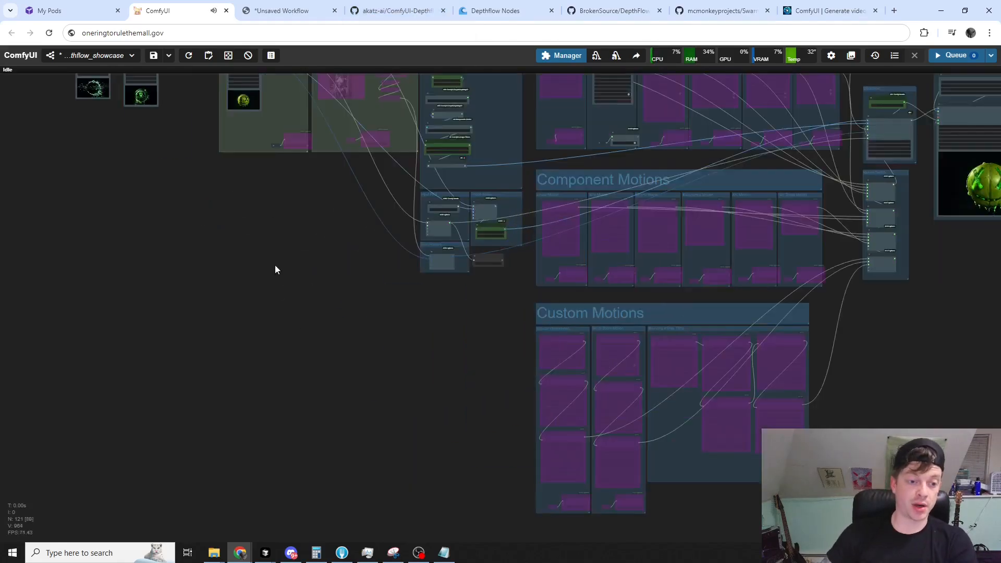
scroll(186, 332, "up", 3)
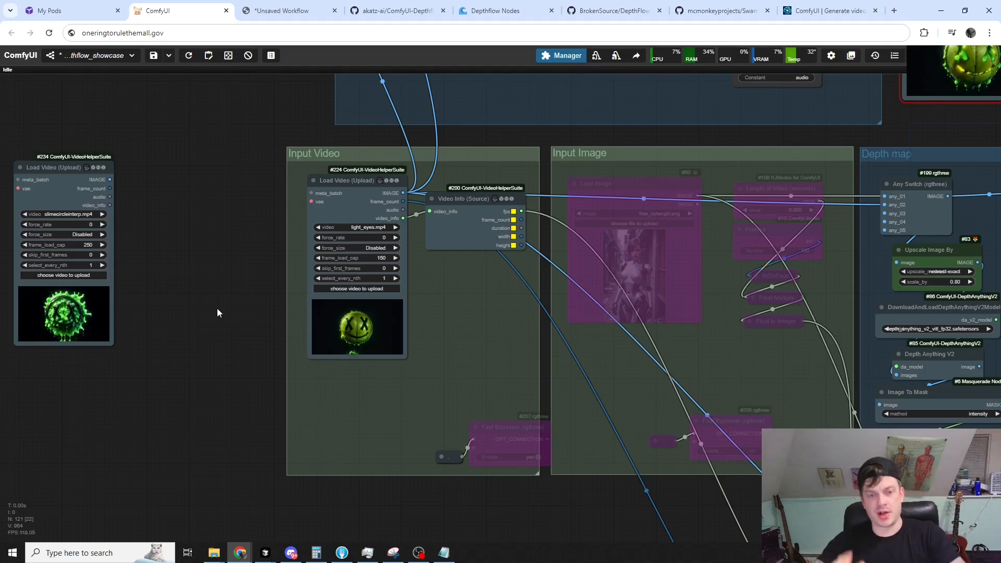
scroll(217, 308, "down", 2)
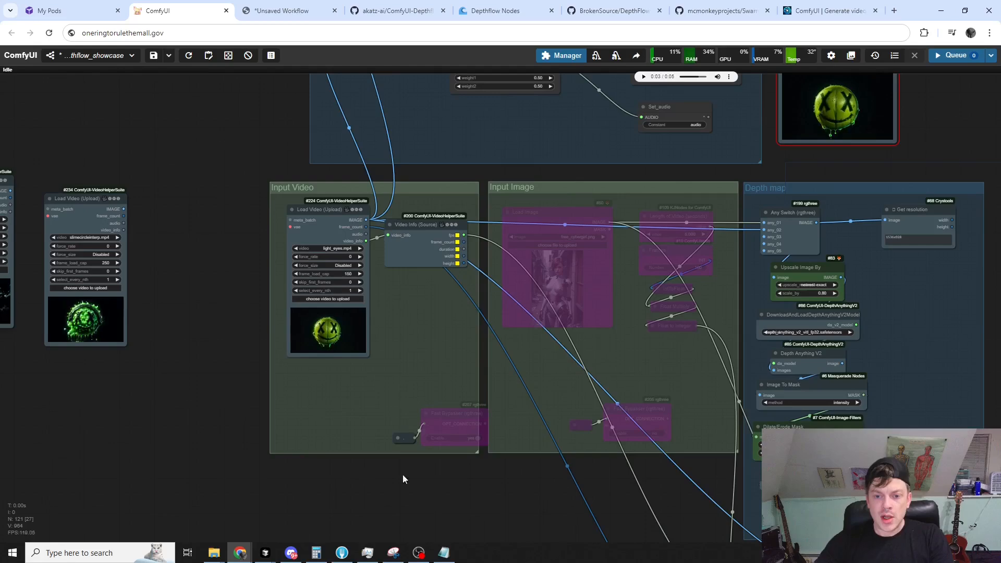
left_click_drag(582, 457, 321, 446)
Look over the Preset, Component and Custom Motions groups, the Depthflow Effects group, and the Depthflow and output nodes.
left_click_drag(790, 130, 318, 136)
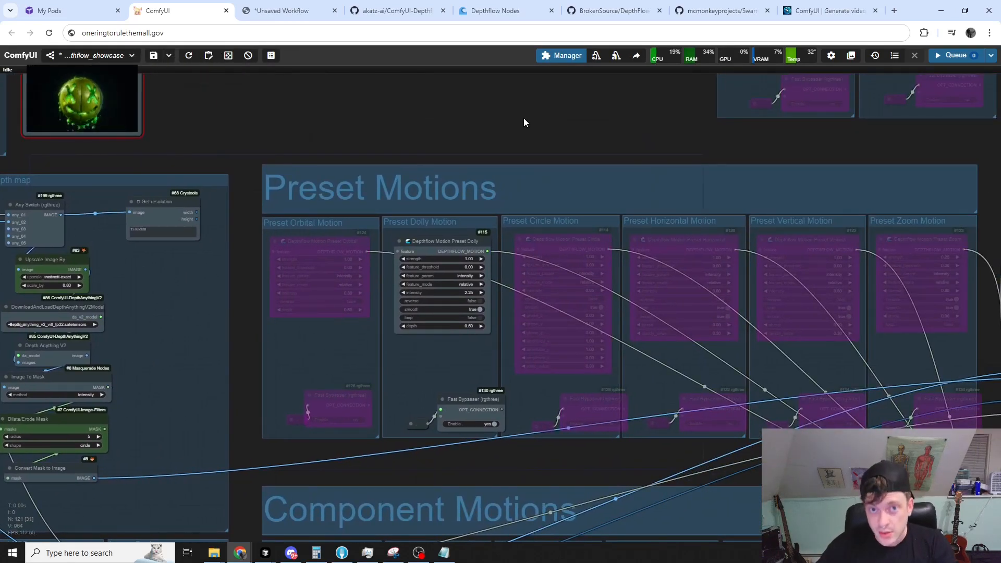
scroll(637, 139, "down", 2)
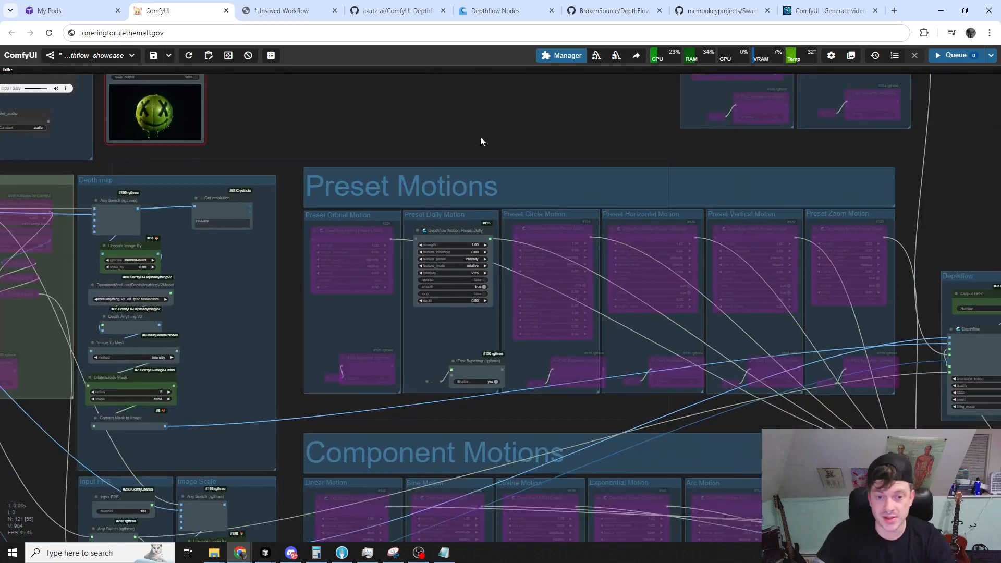
left_click_drag(523, 139, 343, 132)
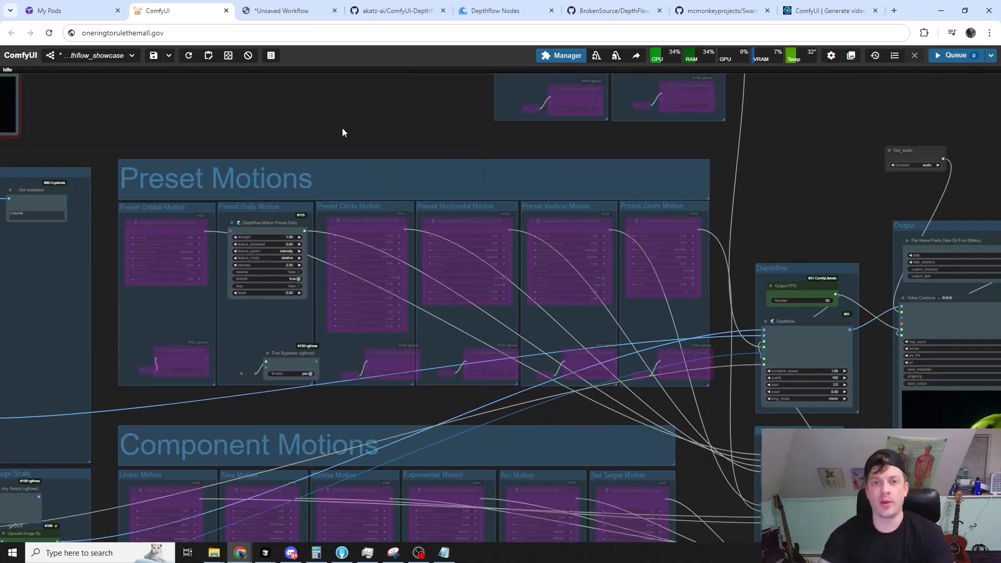
left_click_drag(336, 127, 349, 148)
scroll(261, 117, "down", 1)
left_click_drag(414, 134, 259, 89)
scroll(274, 151, "down", 5)
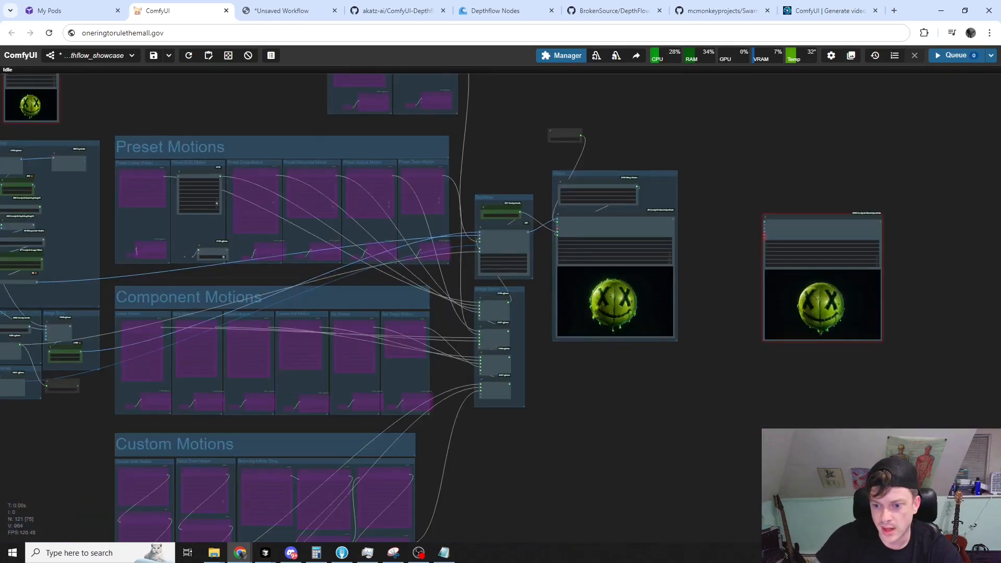
left_click_drag(999, 415, 653, 414)
scroll(612, 277, "up", 5)
left_click_drag(496, 261, 965, 327)
scroll(600, 167, "down", 5)
left_click_drag(574, 148, 871, 277)
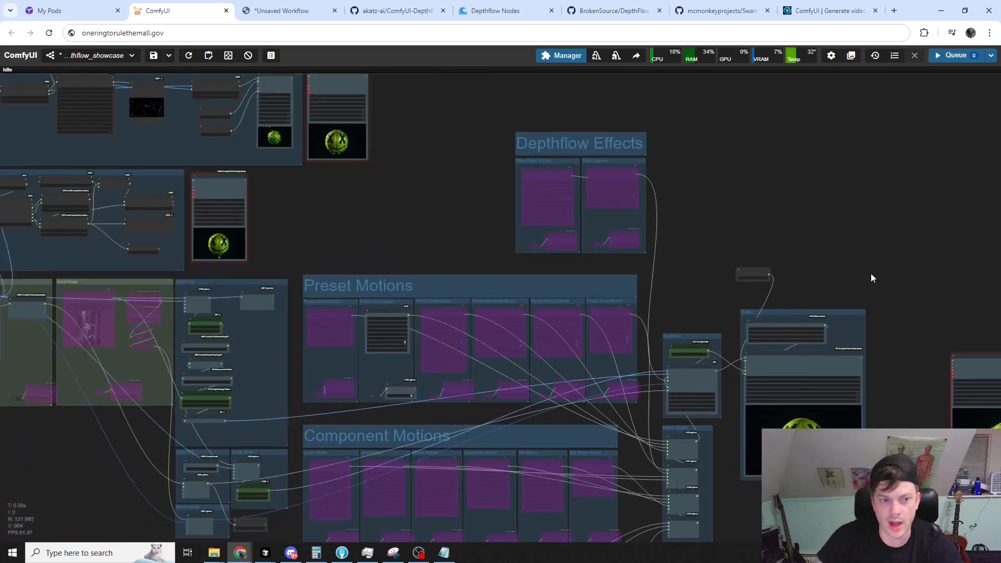
Inspect the Depthflow Motion Preset Orbital and Preset Dolly nodes up close.
scroll(302, 264, "up", 5)
scroll(386, 297, "up", 10)
left_click_drag(201, 313, 211, 197)
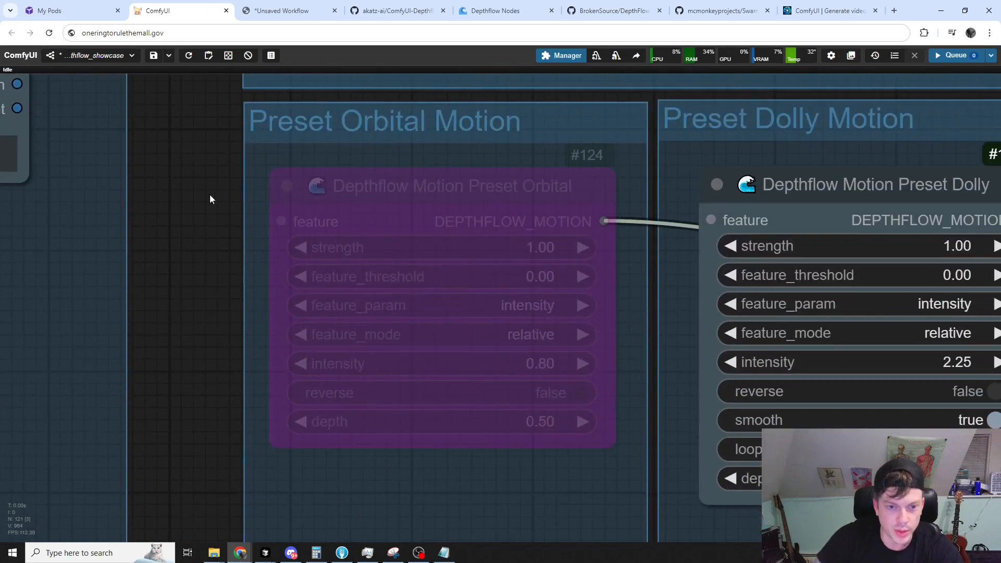
scroll(412, 204, "down", 10)
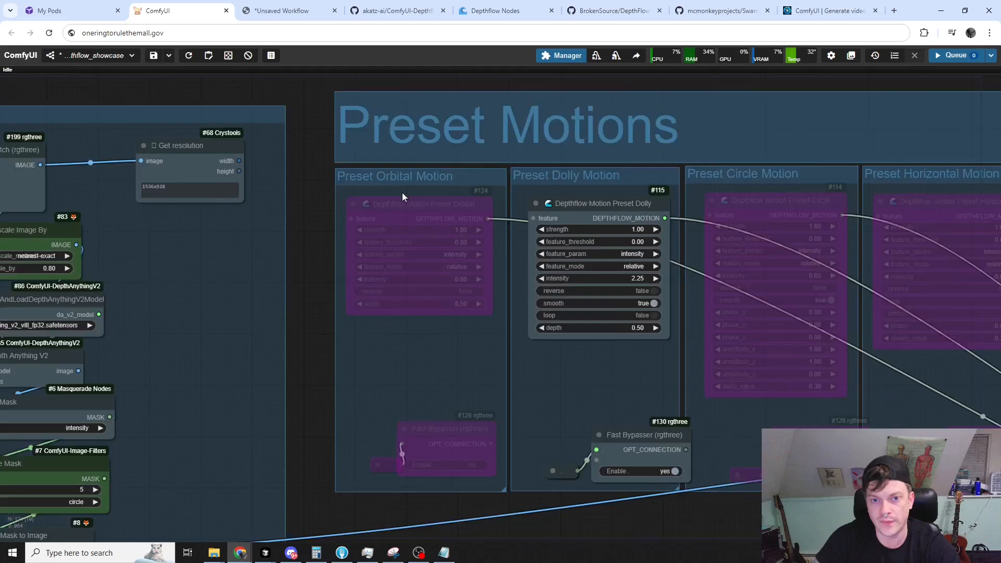
Watch the rendered video in the standalone Video Combine node beside the output group.
left_click_drag(628, 151, 84, 178)
scroll(488, 454, "up", 5)
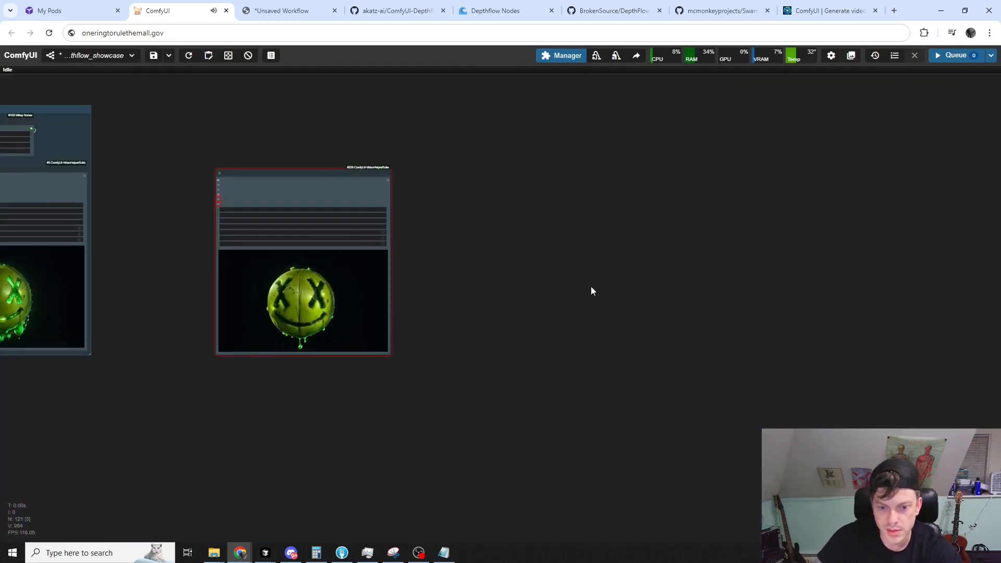
left_click_drag(593, 290, 700, 306)
scroll(661, 313, "up", 3)
left_click_drag(561, 321, 747, 306)
scroll(746, 306, "up", 2)
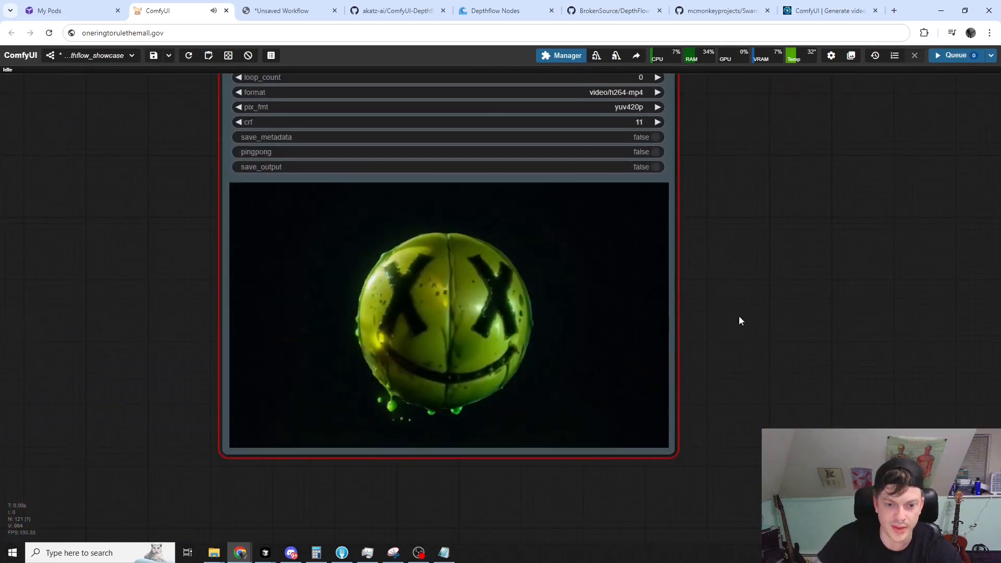
scroll(762, 331, "up", 1)
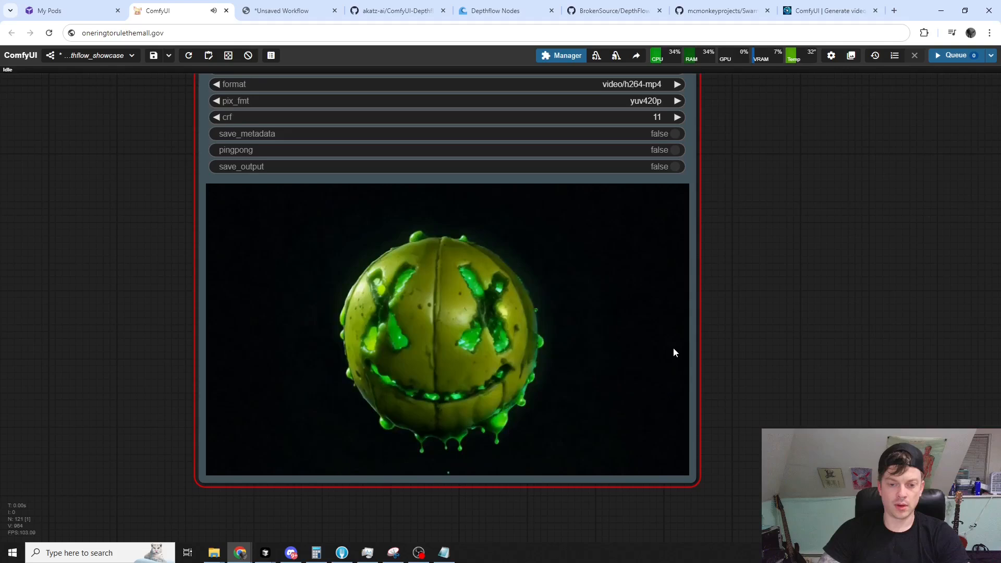
scroll(865, 340, "down", 4)
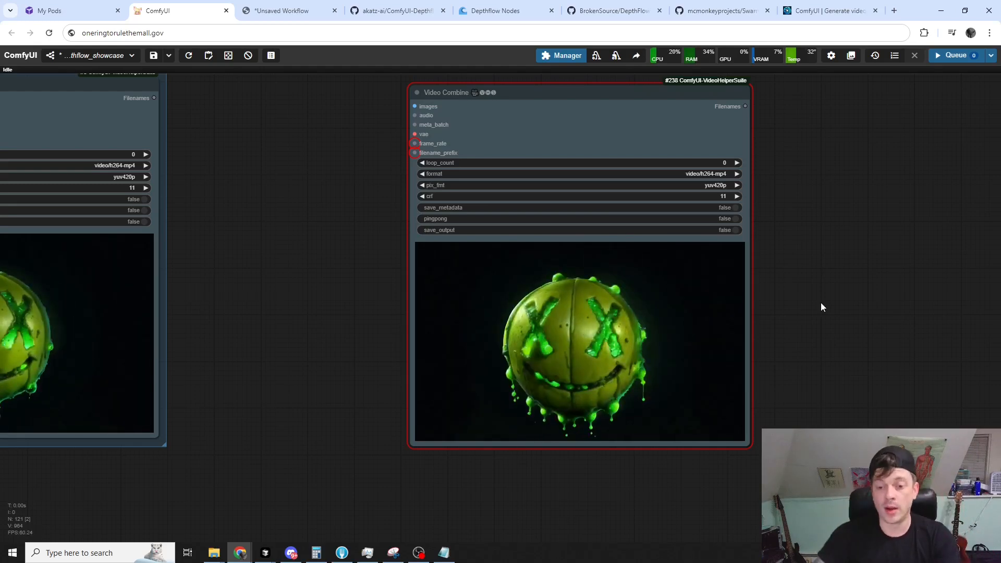
Delete all nodes inside the Audio Feature group together with the Video Combine preview next to it.
scroll(819, 282, "down", 12)
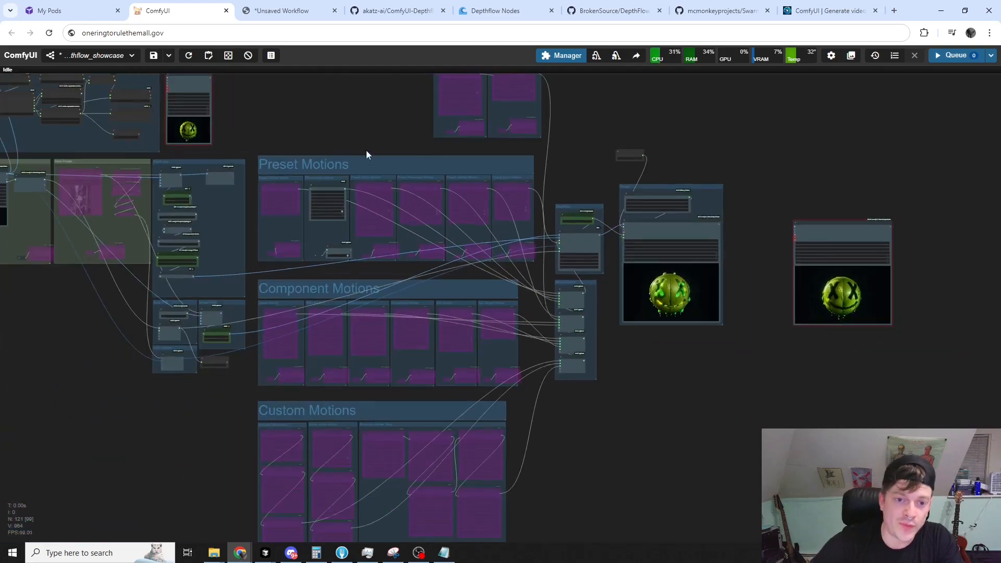
left_click_drag(365, 151, 502, 207)
scroll(503, 207, "up", 5)
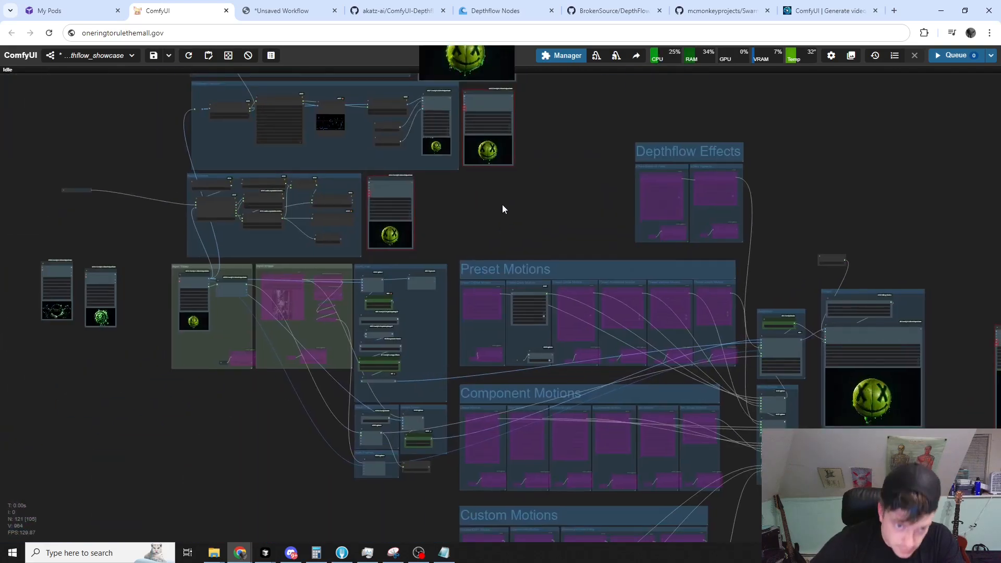
scroll(626, 205, "left", 2)
scroll(603, 259, "up", 6)
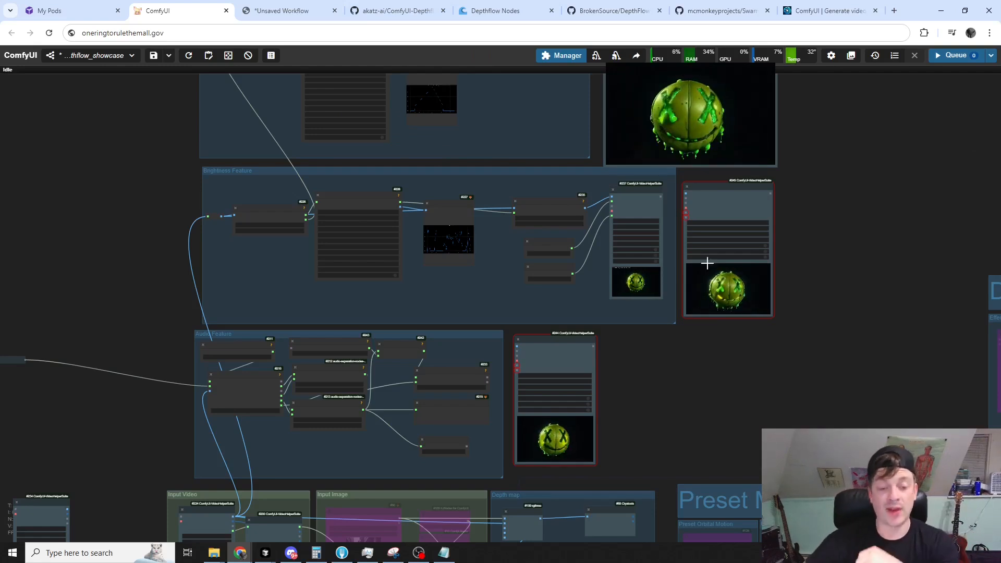
left_click_drag(162, 338, 671, 481)
key("Delete")
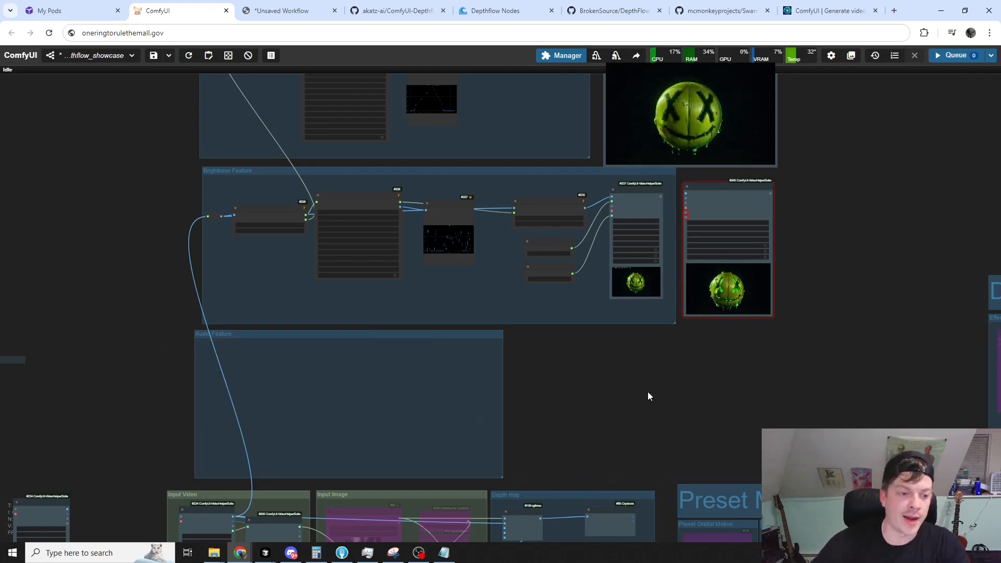
Examine the Brightness Feature group's extraction settings, FeatureMod Mixer and preview graph.
left_click_drag(648, 393, 560, 458)
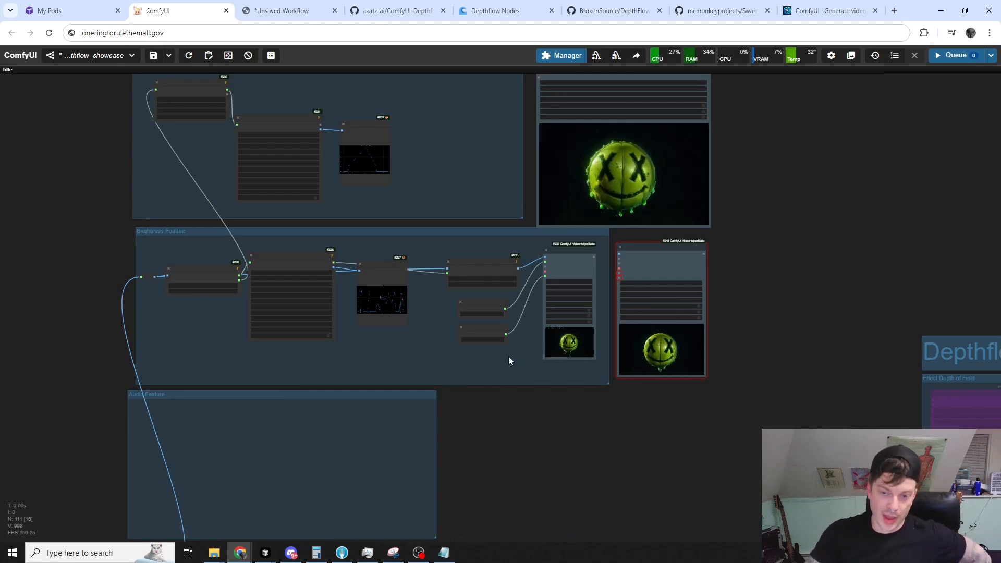
scroll(175, 295, "up", 5)
scroll(260, 386, "up", 3)
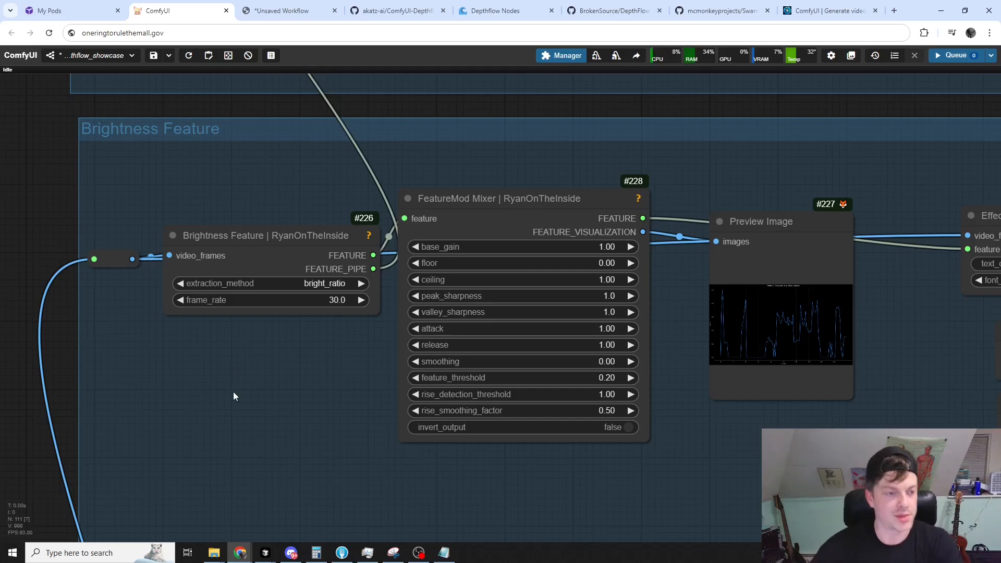
scroll(236, 375, "down", 2)
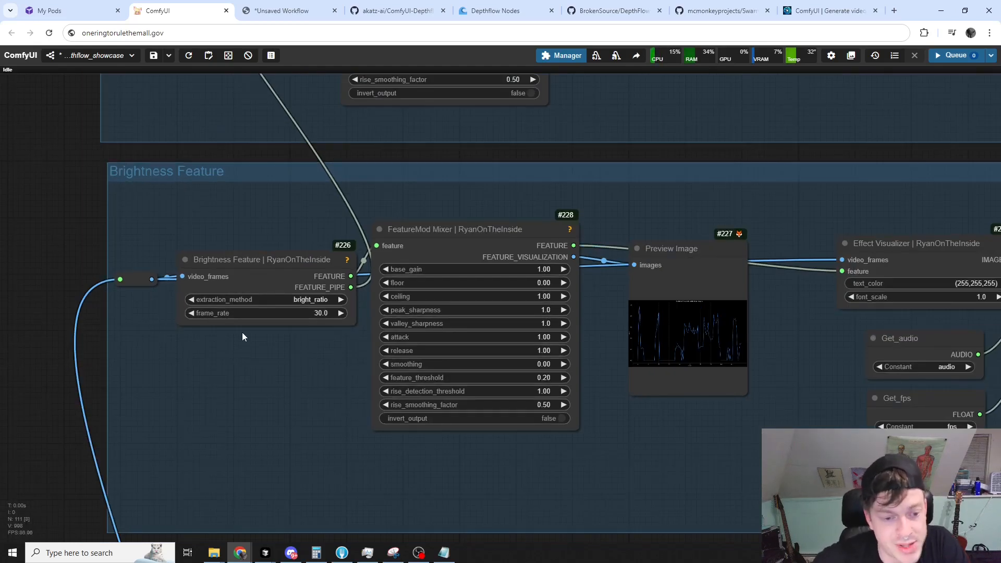
scroll(237, 433, "down", 3)
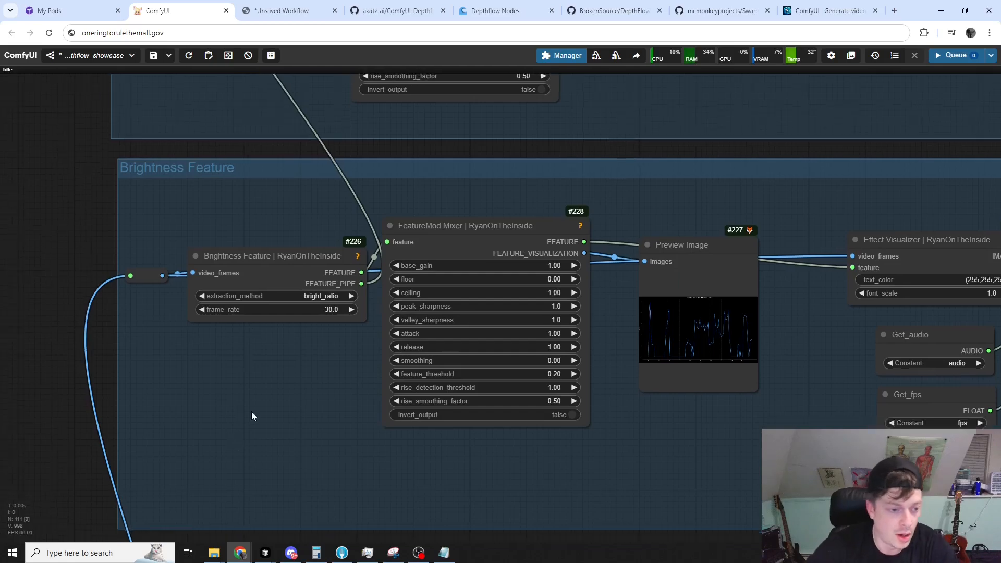
Check the Load Video node's settings and the light_eyes.mp4 preview in the Input Video group.
left_click_drag(186, 455, 242, 204)
scroll(286, 383, "up", 7)
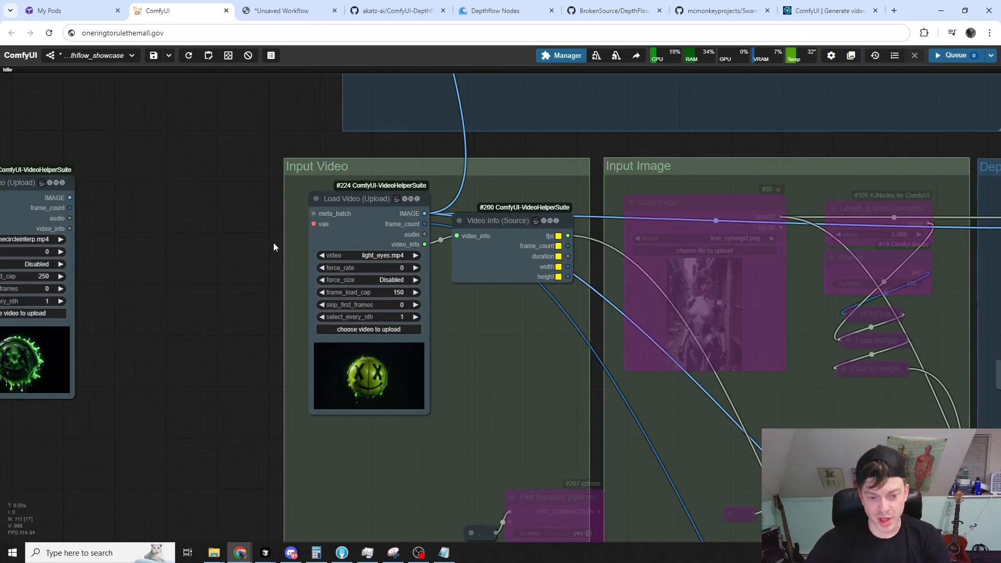
scroll(198, 149, "down", 5)
left_click_drag(193, 139, 196, 202)
scroll(198, 313, "up", 5)
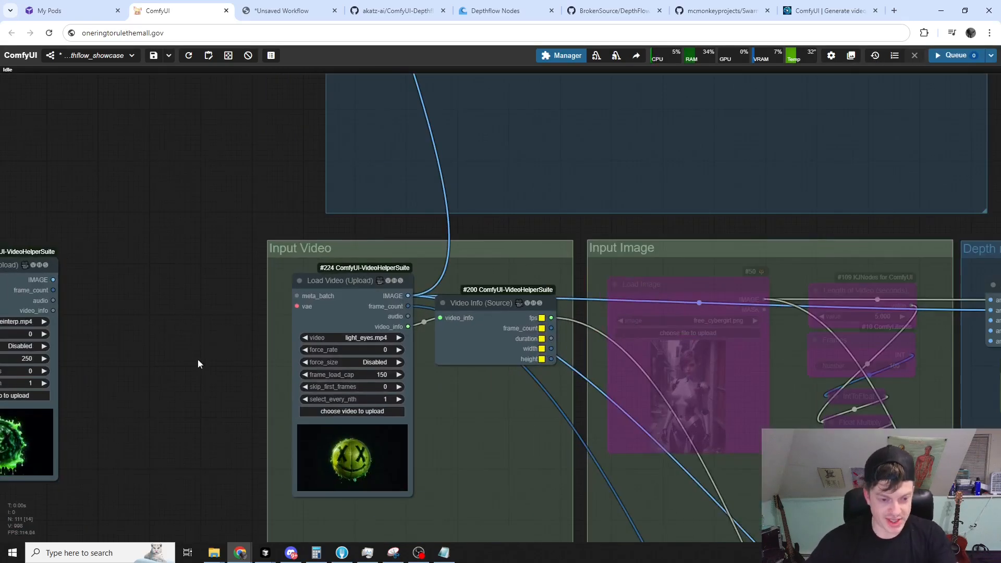
left_click_drag(198, 362, 176, 260)
scroll(179, 277, "up", 6)
left_click_drag(111, 313, 83, 316)
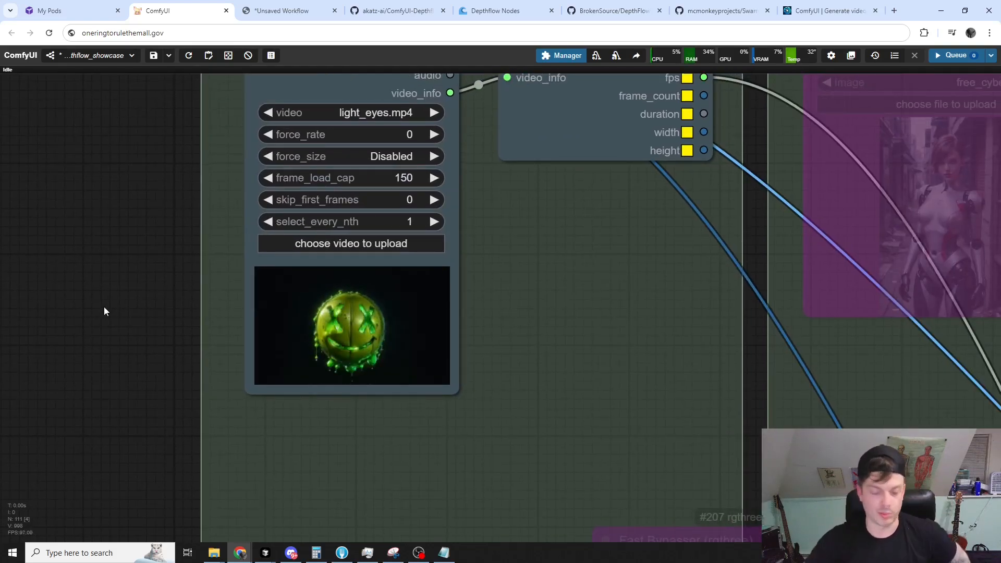
Wire the FEATURE output of the Brightness Feature group's FeatureMod Mixer down towards the Depthflow motion nodes.
scroll(139, 266, "down", 1)
scroll(138, 263, "down", 4)
left_click_drag(130, 153, 74, 409)
left_click_drag(95, 146, 57, 326)
scroll(57, 326, "down", 6)
left_click_drag(50, 235, 60, 416)
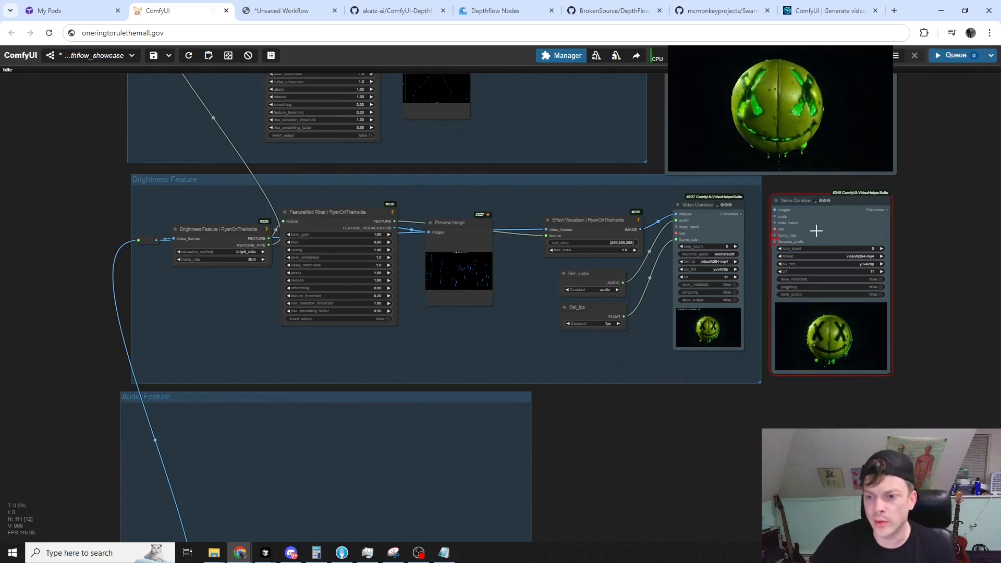
left_click_drag(917, 205, 871, 214)
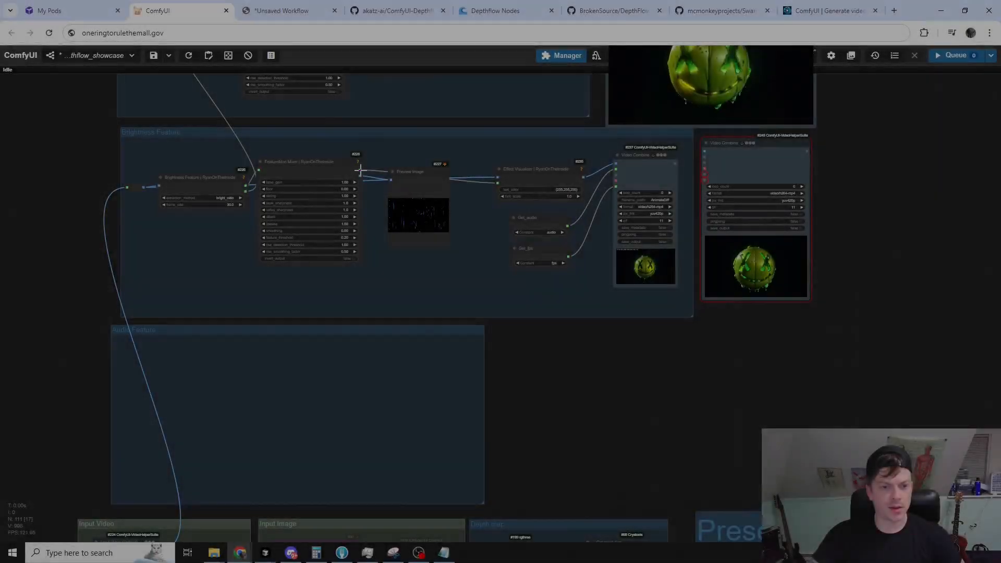
left_click_drag(360, 170, 427, 315)
scroll(407, 304, "up", 1)
left_click_drag(257, 129, 704, 437)
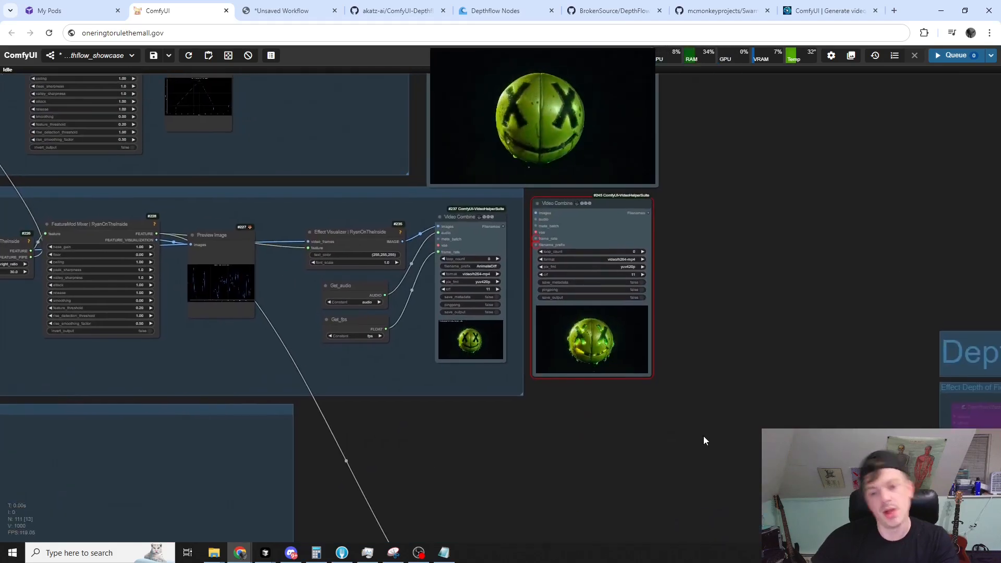
scroll(769, 420, "down", 1)
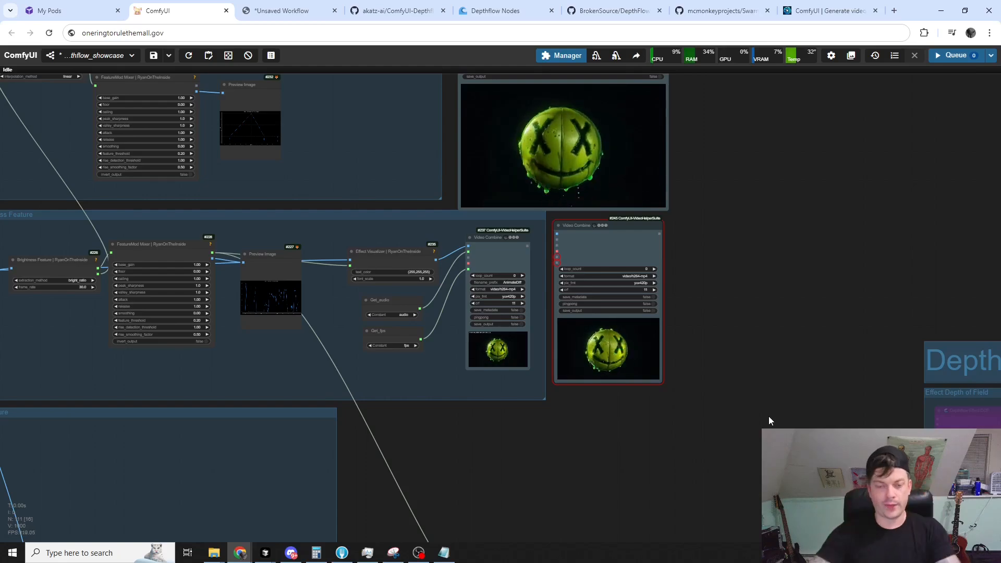
Examine the Video Combine previews inside and next to the Brightness Feature group.
scroll(597, 380, "up", 2)
scroll(704, 330, "up", 4)
left_click_drag(704, 334, 615, 430)
scroll(549, 414, "up", 6)
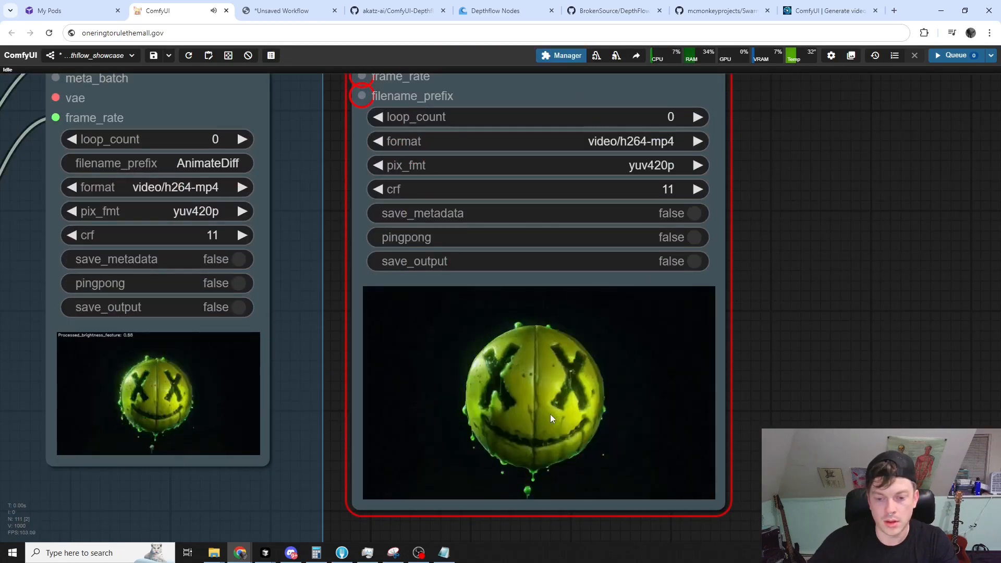
scroll(550, 414, "down", 8)
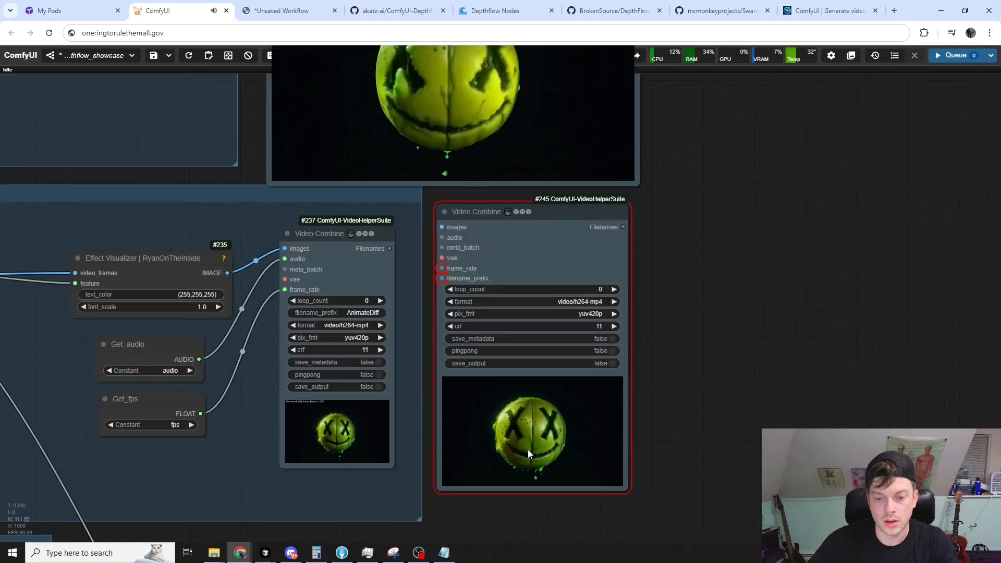
scroll(580, 508, "up", 5)
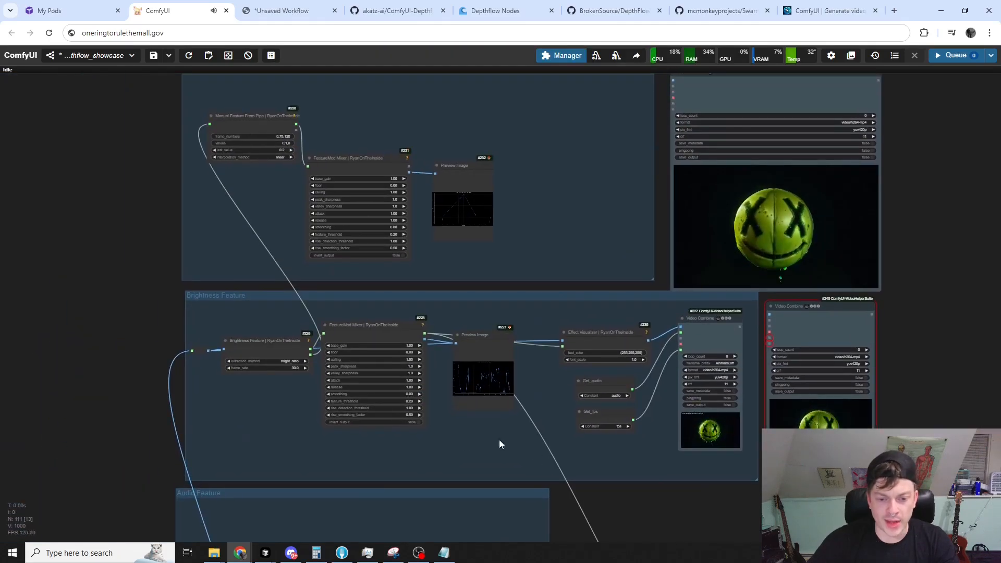
Add a FeatureMod Smoothing node below the Preview Image node in the Brightness Feature group.
scroll(470, 365, "up", 4)
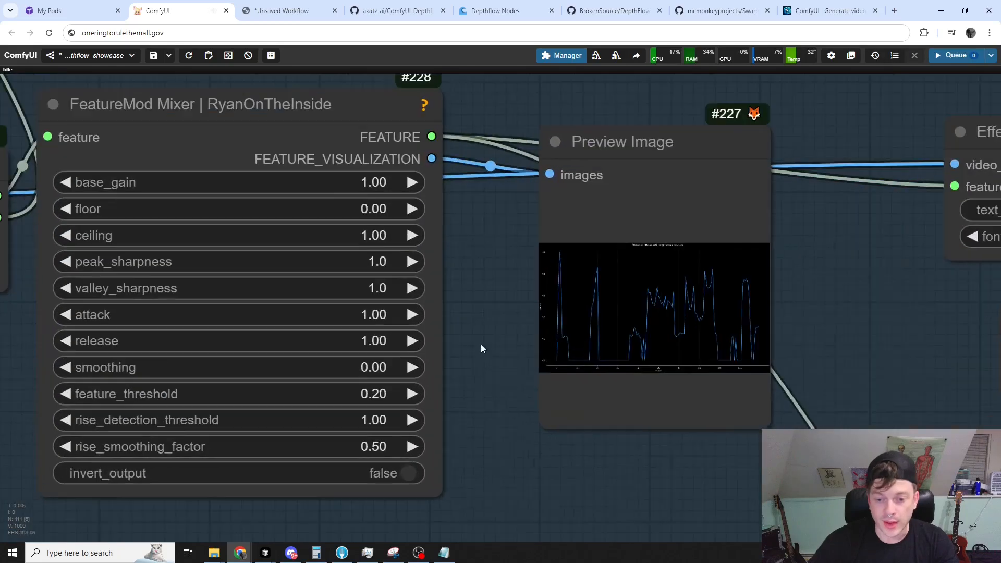
scroll(469, 333, "down", 3)
left_click_drag(462, 368, 449, 403)
double_click(450, 404)
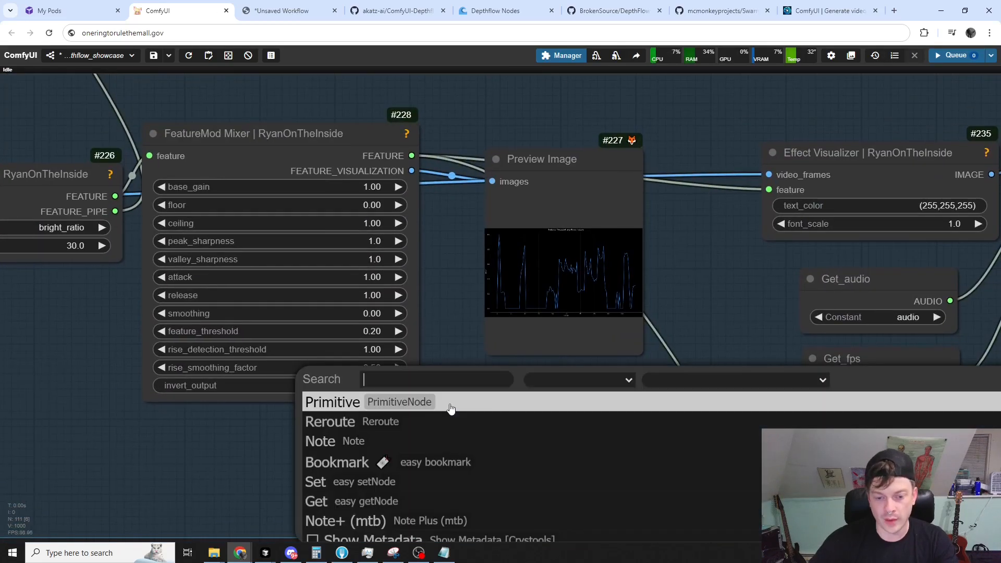
type("s")
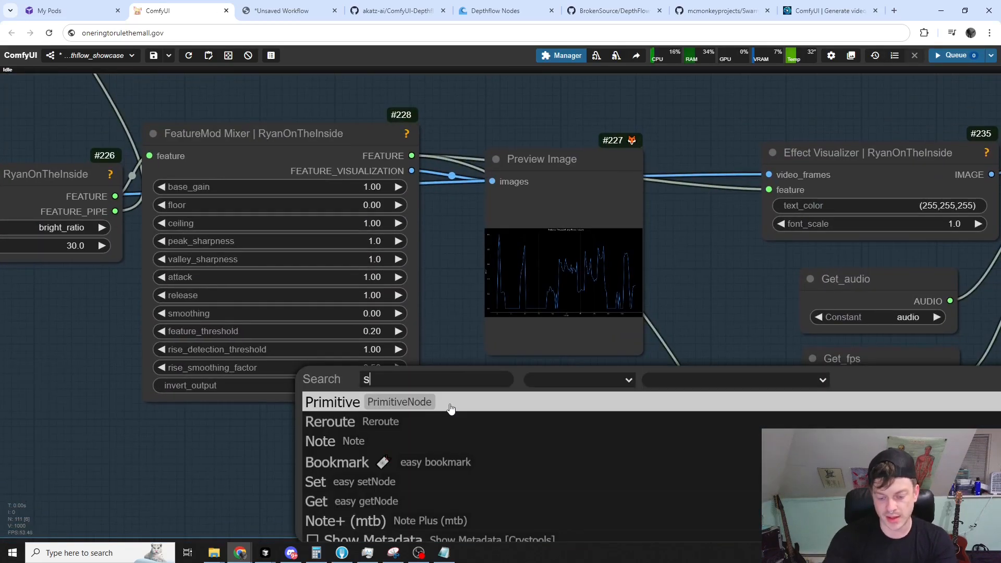
type("moothin")
key("Return")
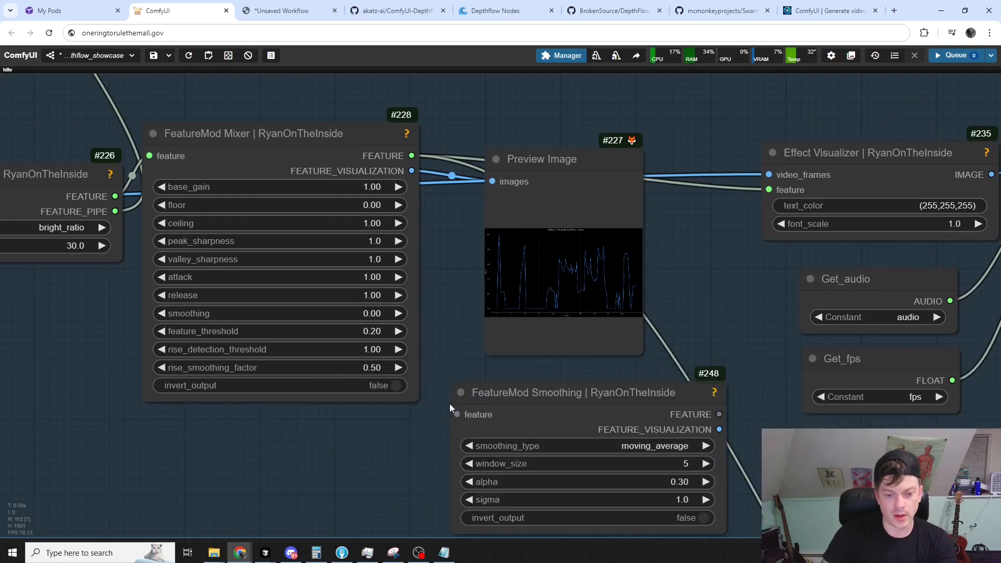
Wire the FeatureMod Mixer's FEATURE into FeatureMod Smoothing, its FEATURE_VISUALIZATION into Preview Image, and queue the workflow.
left_click_drag(410, 156, 457, 414)
left_click_drag(718, 429, 492, 182)
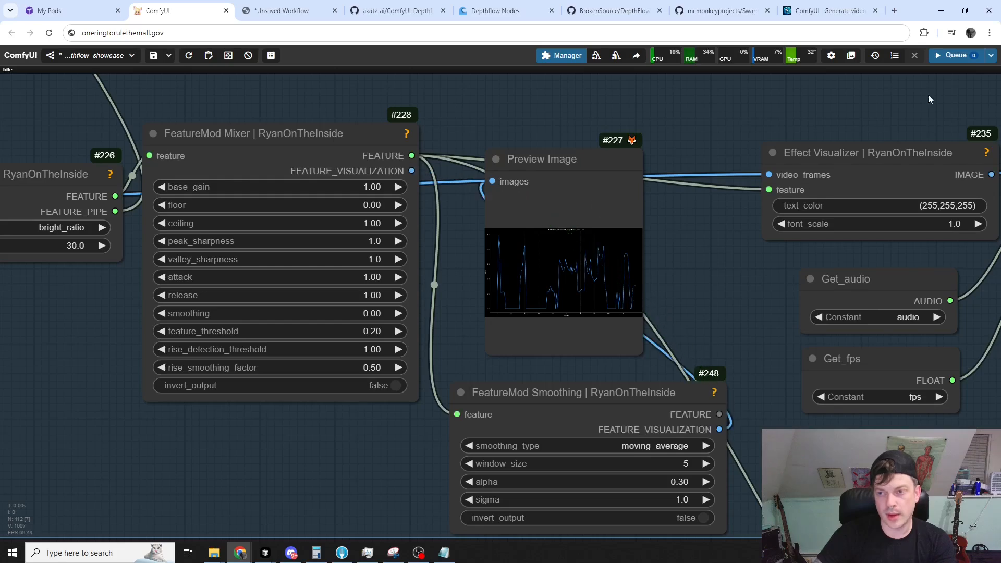
left_click(957, 54)
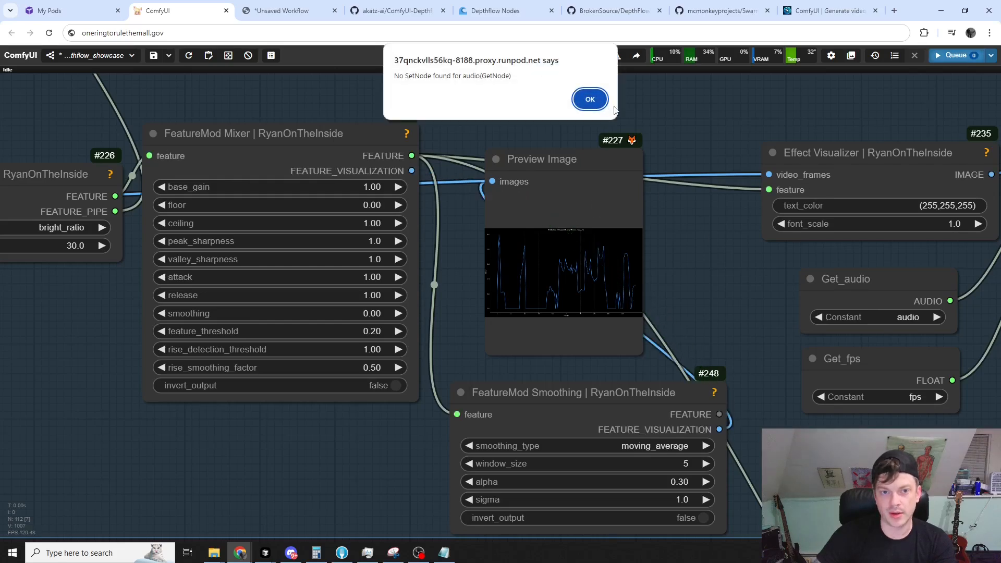
left_click(590, 99)
Look over the motion groups and the Depthflow output area while the queued workflow runs.
scroll(283, 269, "down", 10)
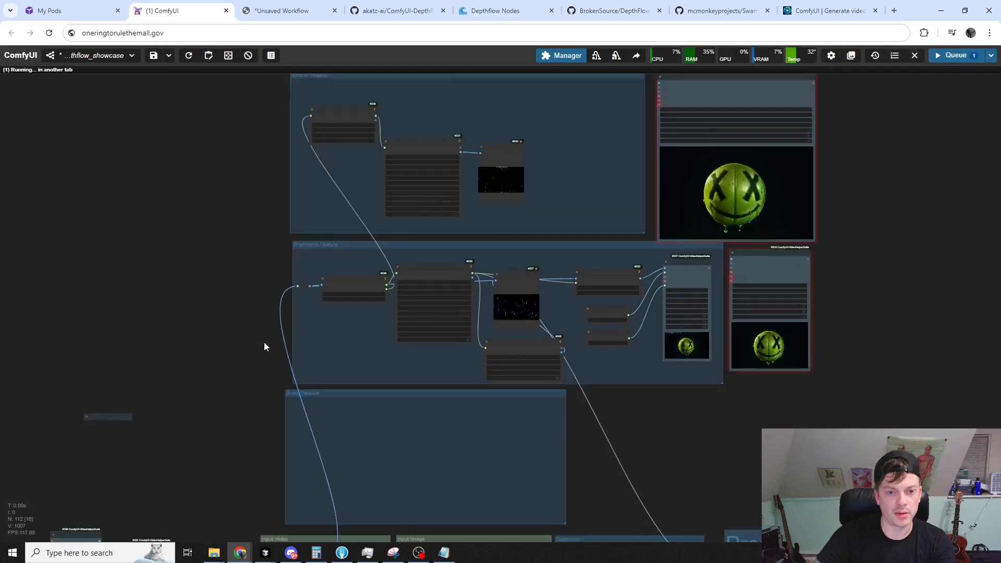
left_click_drag(264, 343, 267, 214)
scroll(605, 361, "down", 1)
left_click_drag(761, 361, 443, 212)
scroll(443, 212, "down", 1)
left_click_drag(830, 250, 717, 192)
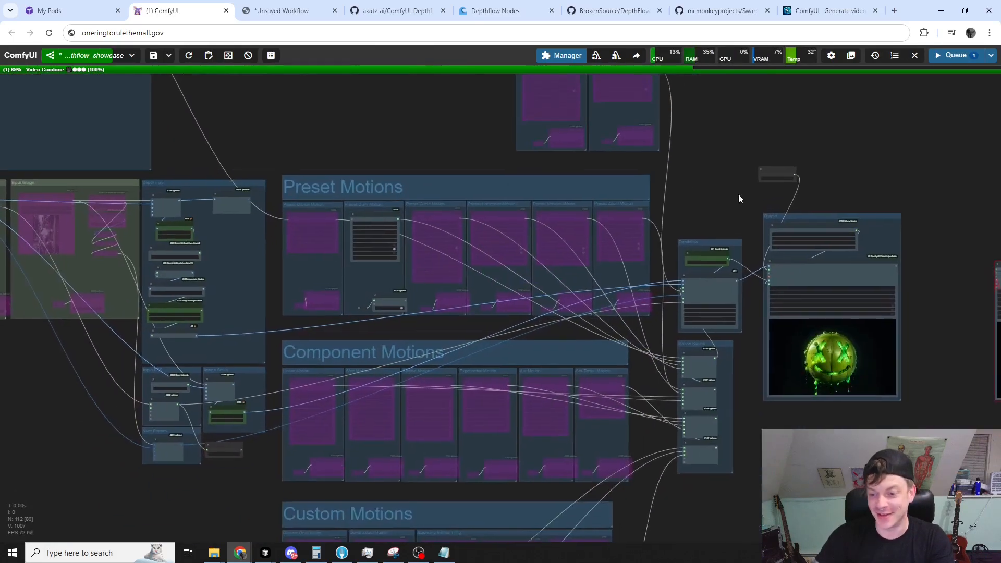
left_click_drag(234, 158, 435, 259)
left_click_drag(477, 217, 548, 345)
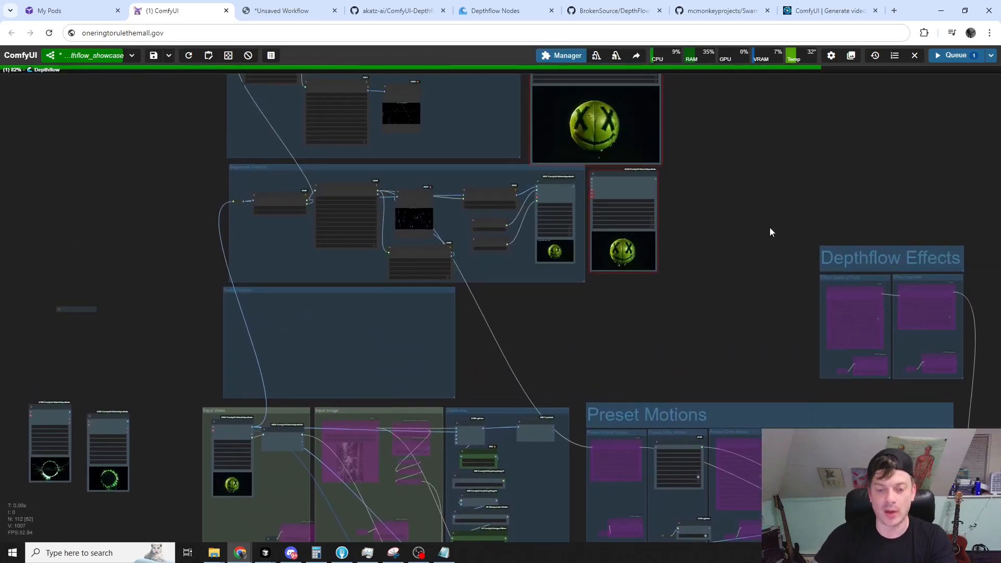
Check the smoothed brightness graph and move its Preview Image node beside the FeatureMod Smoothing node.
scroll(264, 297, "up", 15)
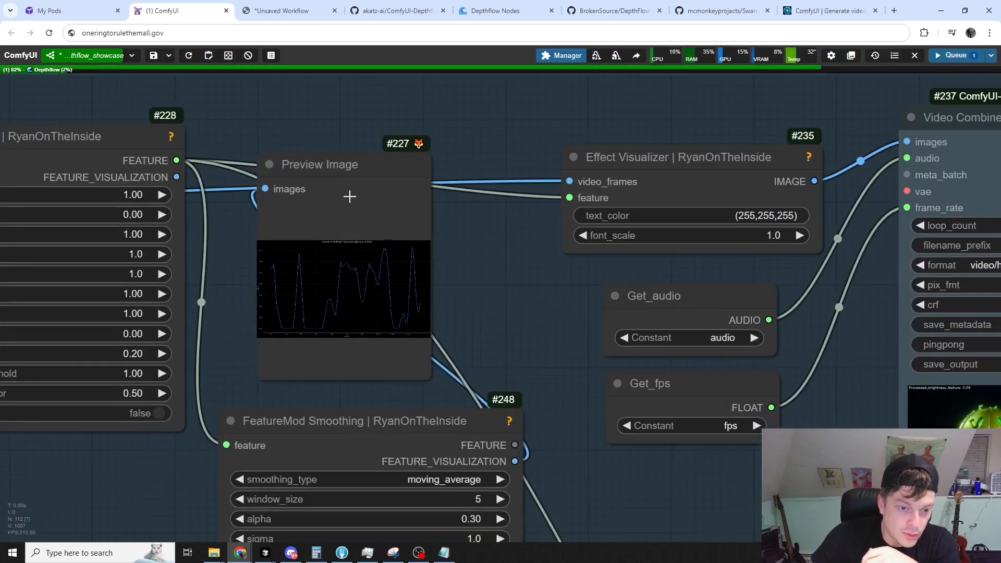
left_click_drag(349, 196, 529, 320)
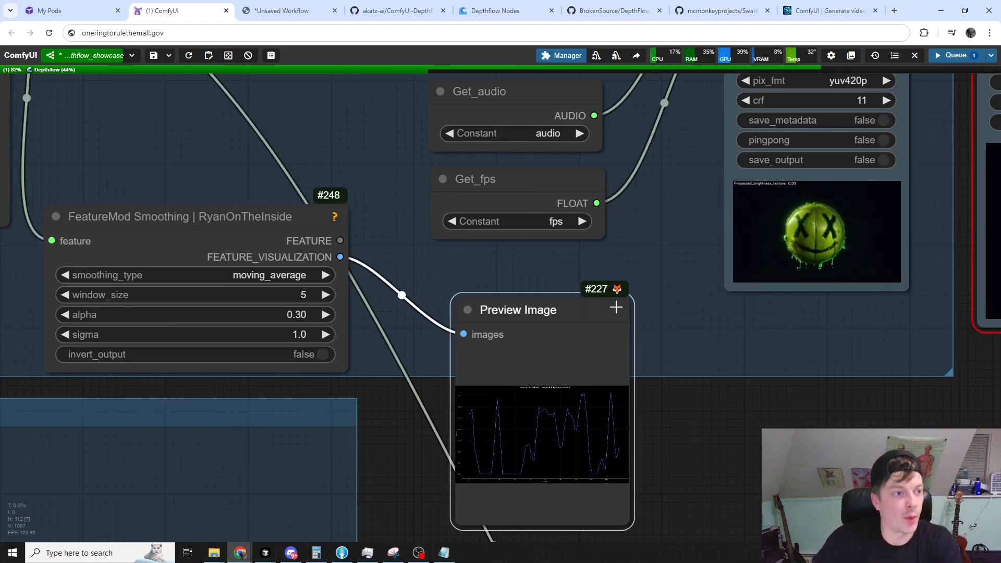
left_click_drag(538, 319, 539, 282)
scroll(587, 287, "down", 3)
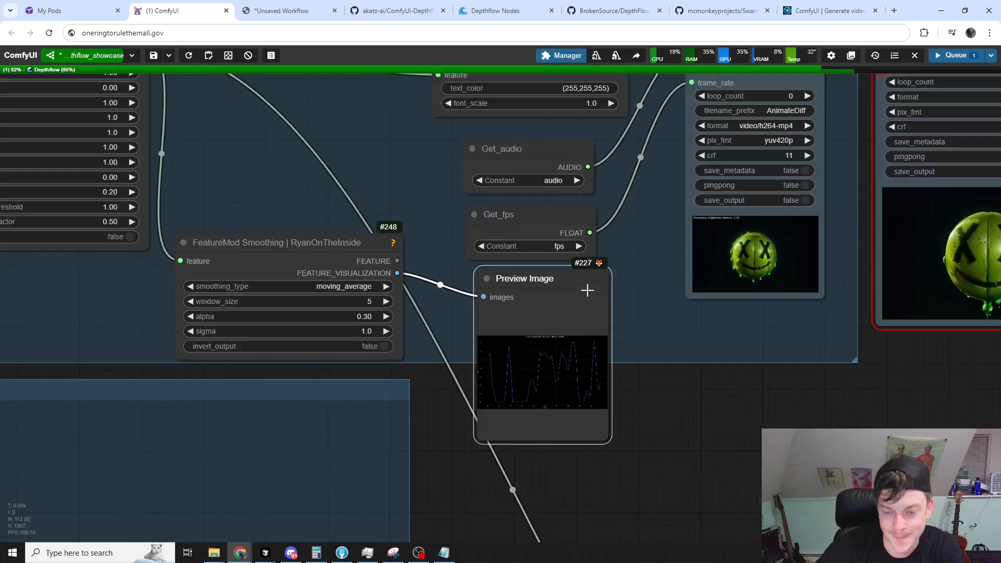
Examine the Manual Feature group and the frame_numbers, values, last_value and interpolation_method settings of Manual Feature From Pipe.
scroll(680, 411, "down", 5)
scroll(725, 443, "up", 3)
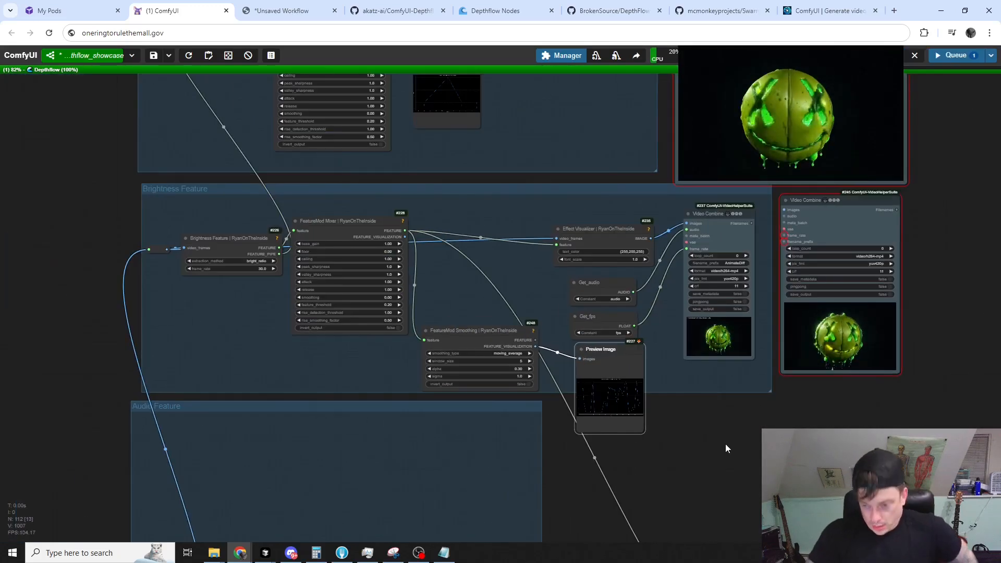
scroll(739, 426, "up", 3)
scroll(856, 358, "down", 4)
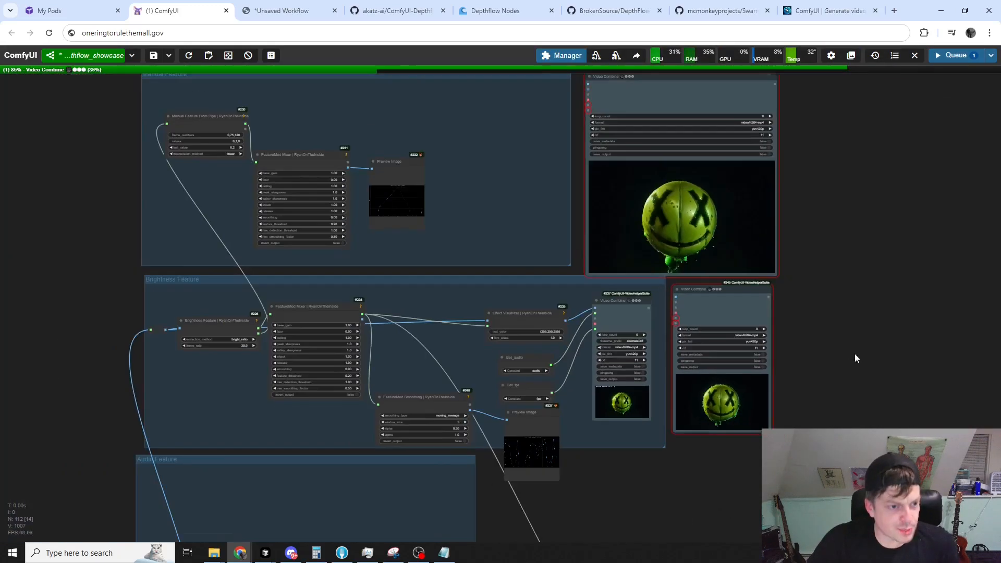
left_click_drag(940, 202, 919, 273)
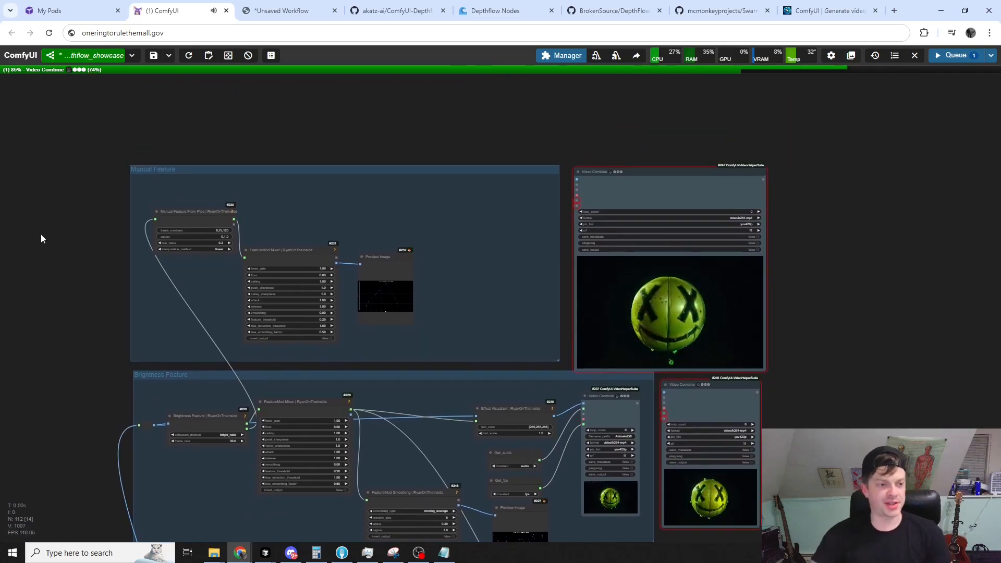
scroll(249, 164, "up", 5)
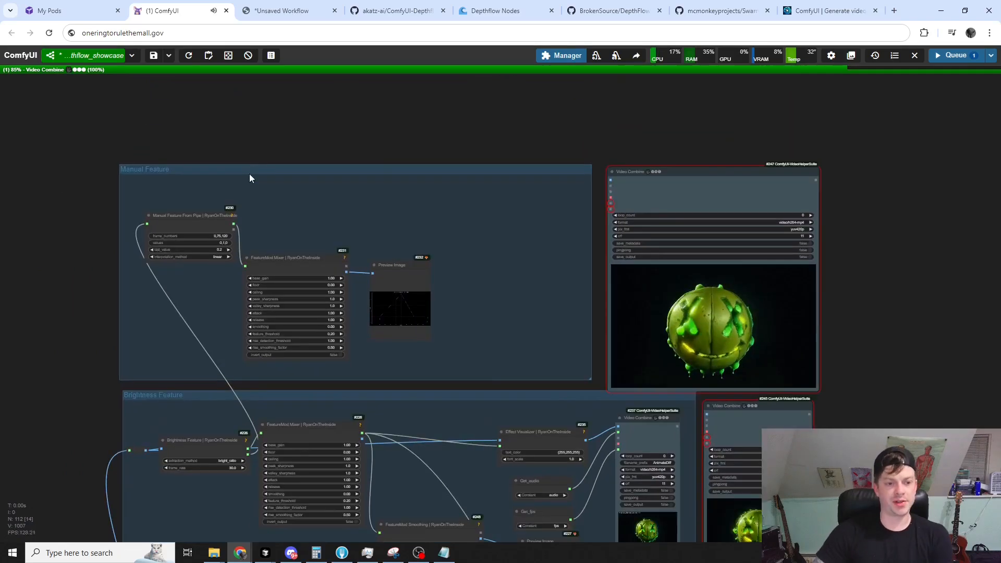
left_click_drag(289, 118, 276, 107)
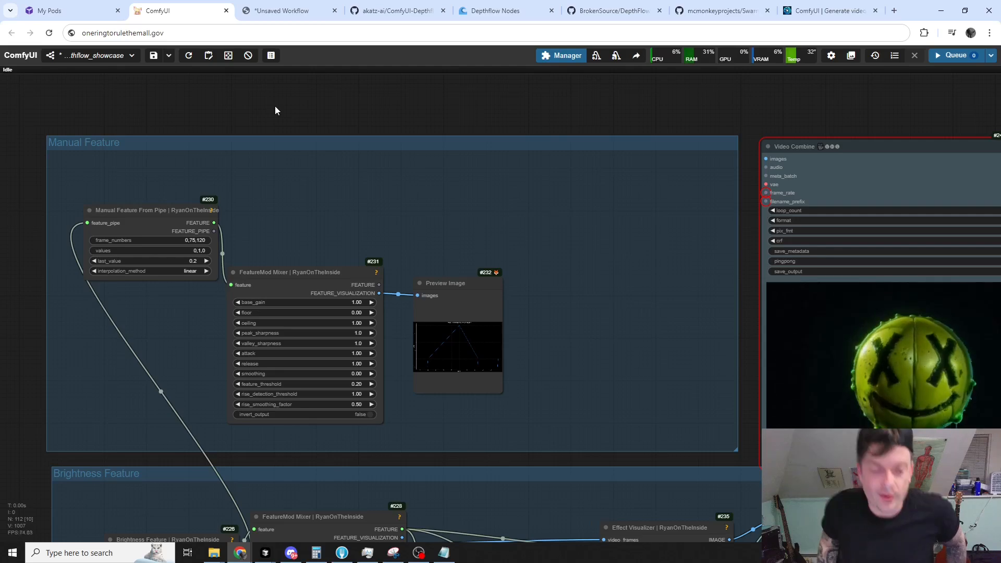
scroll(118, 157, "up", 2)
left_click_drag(64, 102, 151, 130)
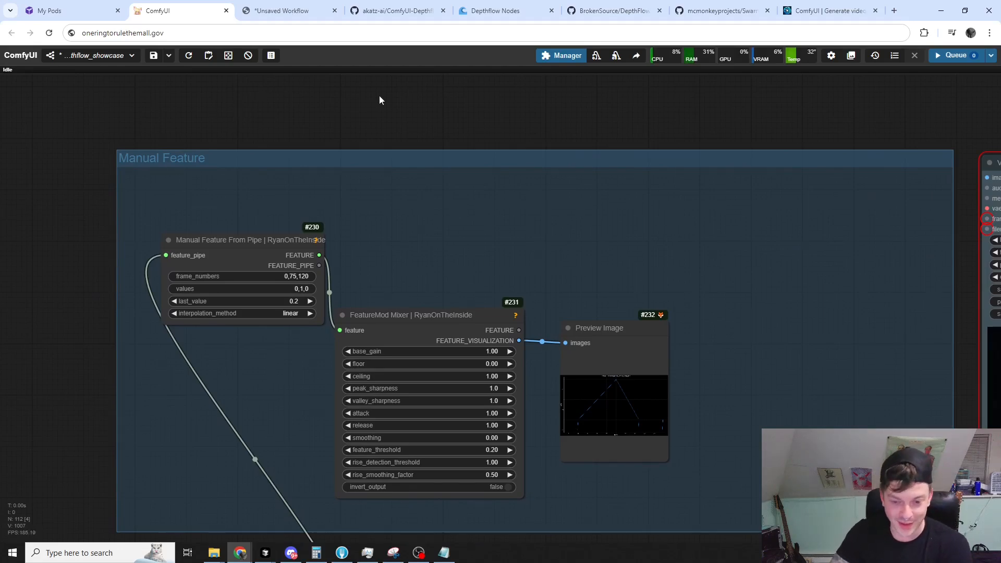
scroll(249, 214, "up", 6)
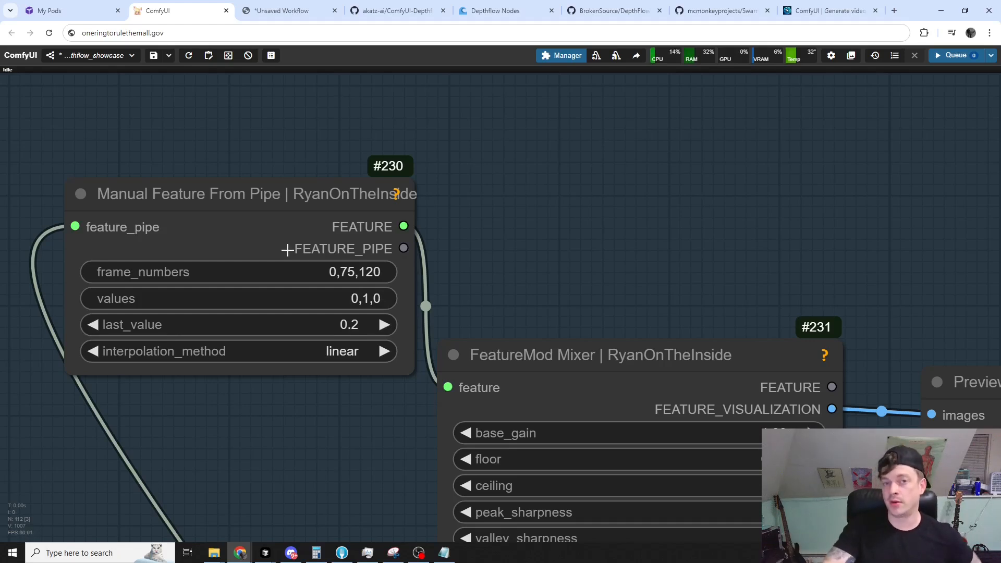
scroll(335, 316, "up", 2)
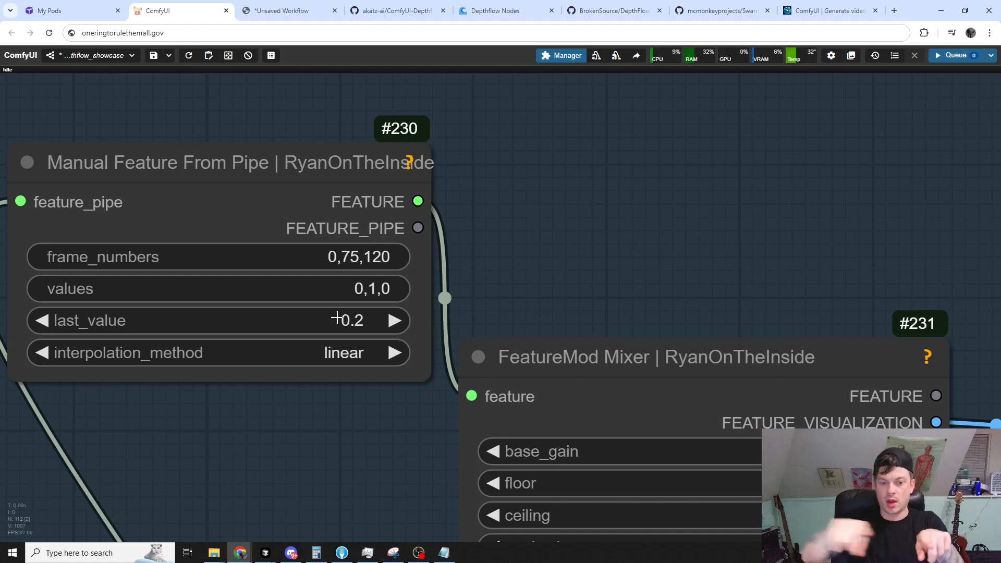
Try the none interpolation_method on the Manual Feature From Pipe node and switch it back to linear.
left_click(319, 366)
left_click(323, 360)
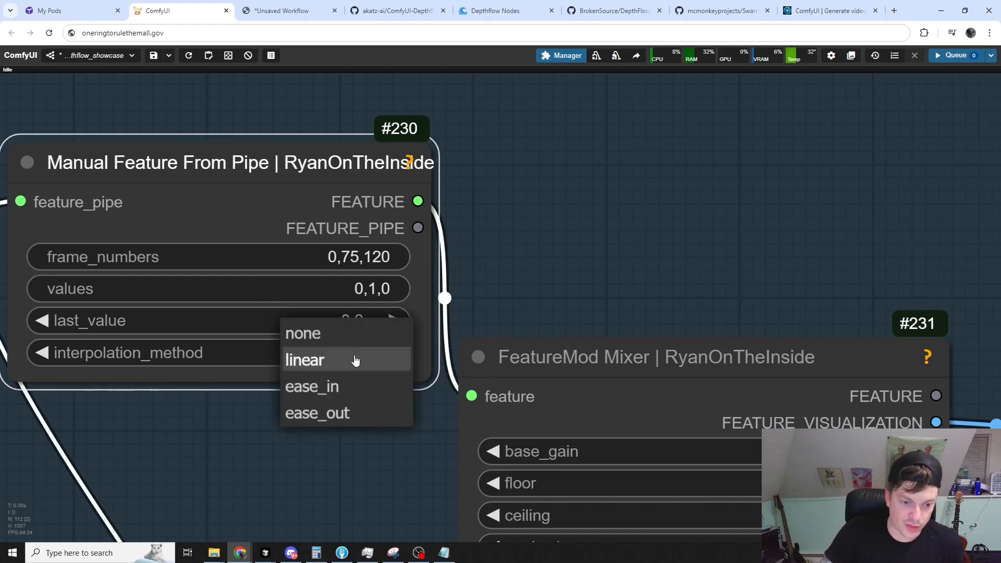
left_click(353, 335)
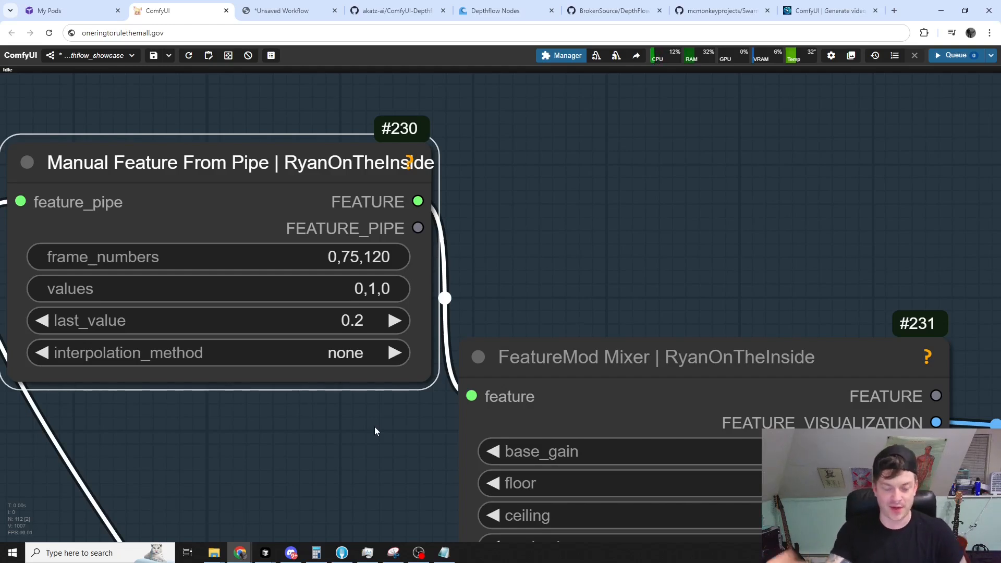
left_click(348, 350)
left_click(357, 346)
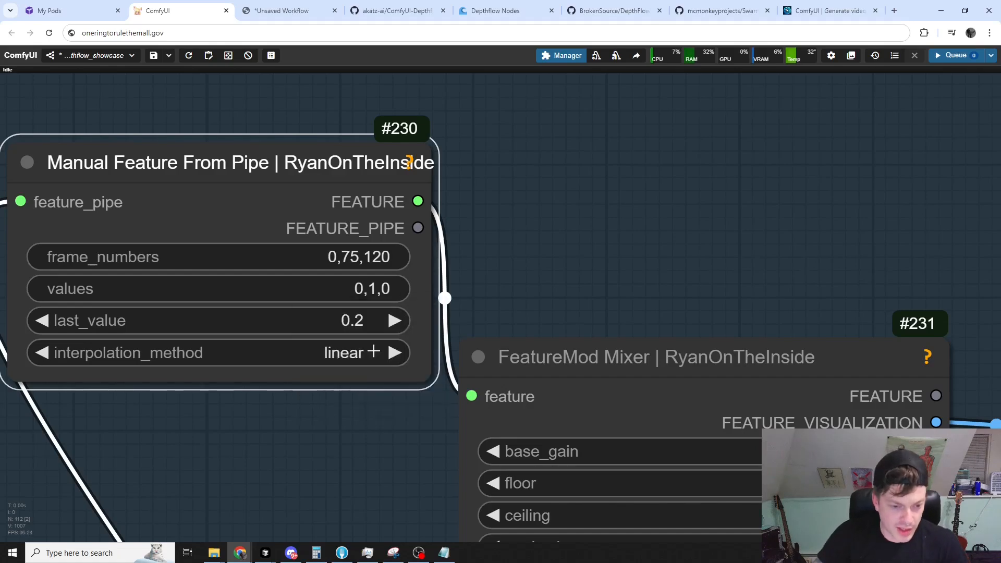
Examine the Manual Feature group's FeatureMod Mixer and the value-per-frame curve in its Preview Image node.
scroll(649, 247, "down", 3)
left_click_drag(649, 247, 424, 155)
scroll(653, 169, "down", 3)
left_click_drag(653, 172, 478, 174)
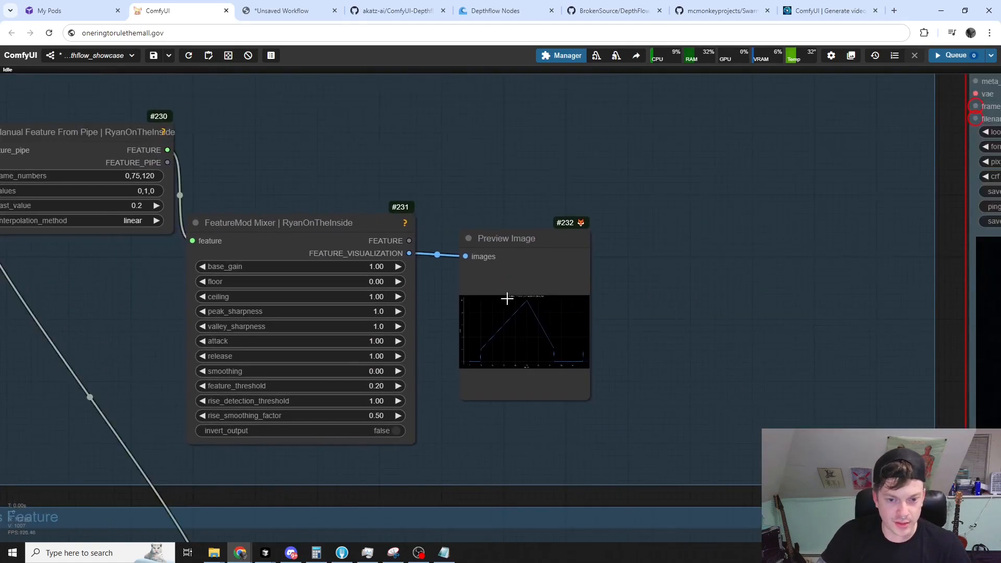
scroll(673, 282, "up", 5)
scroll(498, 397, "up", 5)
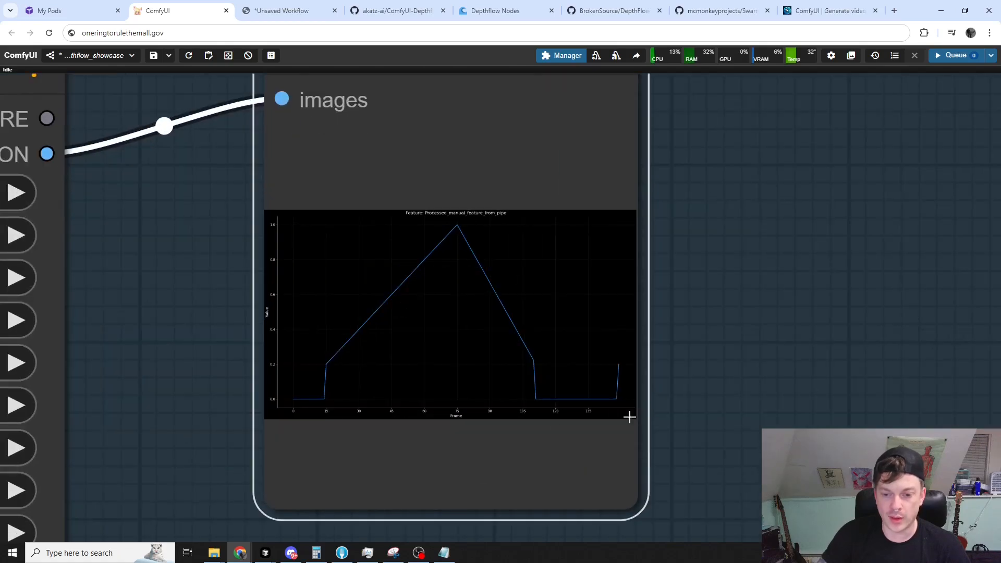
scroll(630, 361, "down", 10)
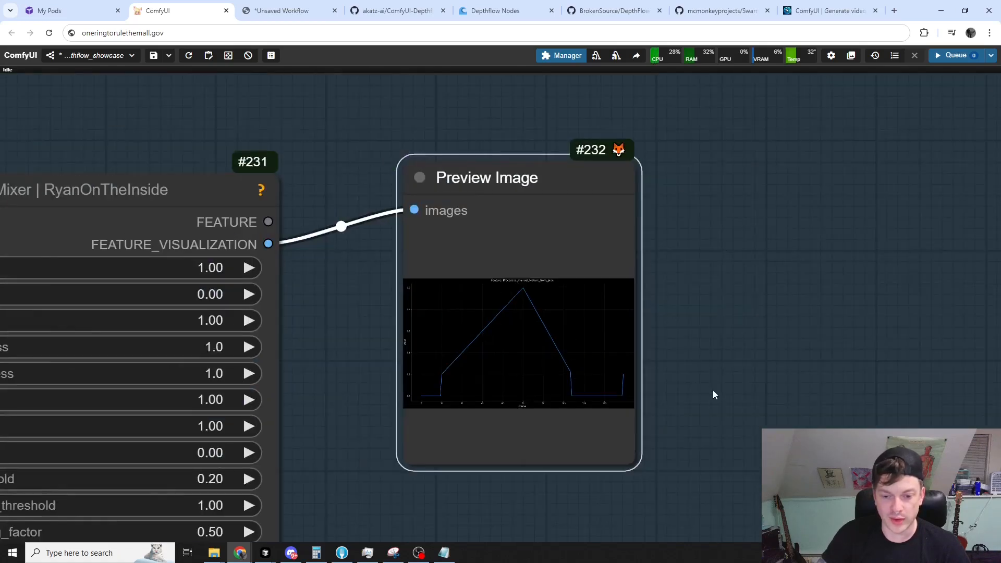
scroll(559, 382, "up", 2)
scroll(560, 381, "down", 6)
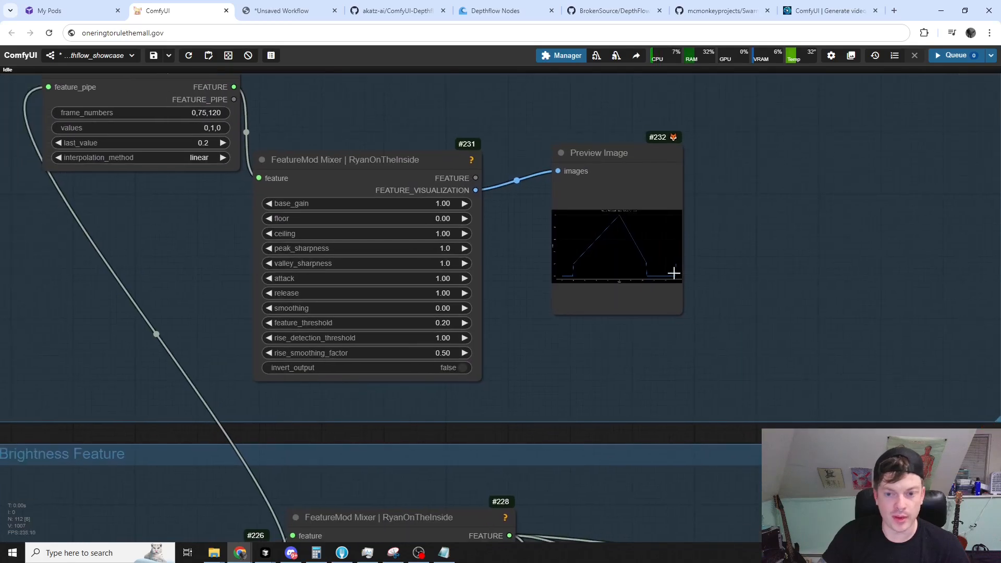
scroll(655, 329, "down", 2)
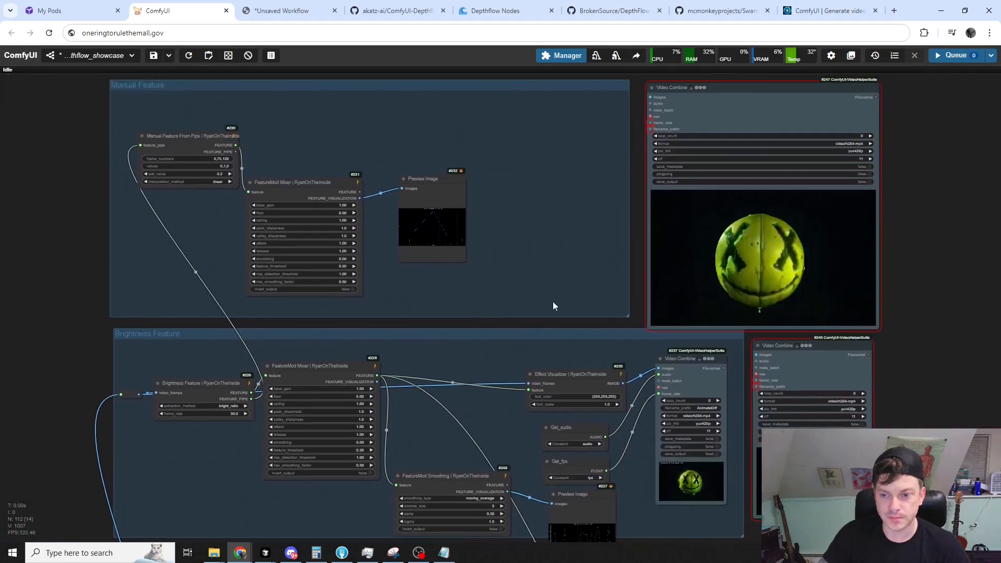
Carry the Manual Feature group's FeatureMod Mixer over towards the Preset Dolly Motion node and return it to its group.
left_click_drag(615, 241, 470, 368)
scroll(837, 279, "down", 3)
left_click_drag(838, 283, 524, 224)
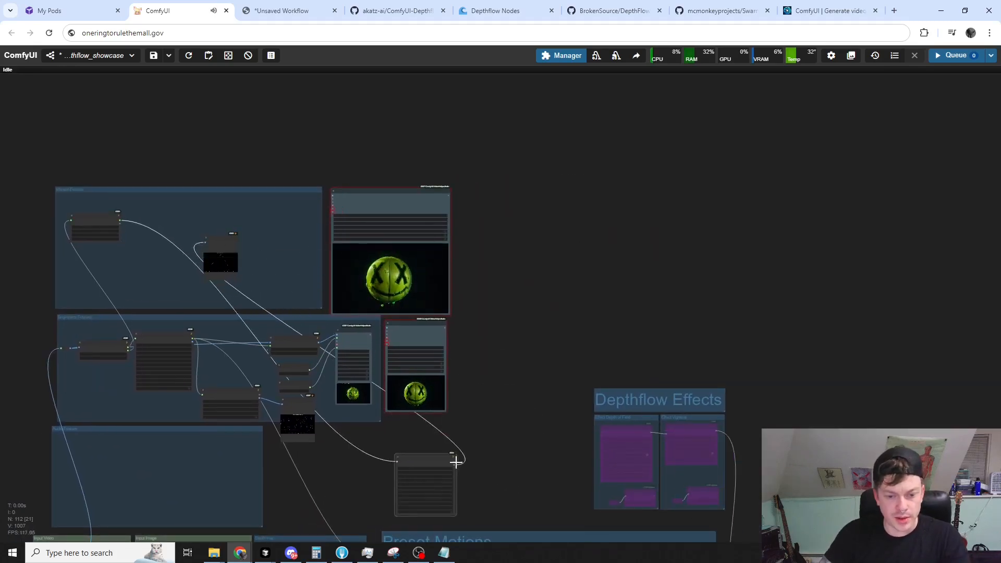
left_click_drag(456, 458, 208, 298)
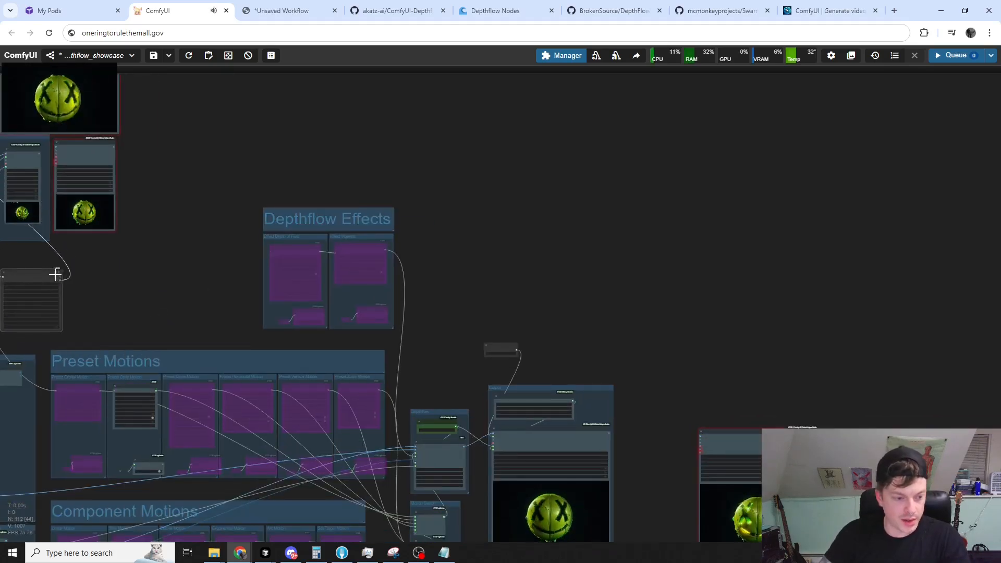
left_click_drag(187, 282, 420, 313)
scroll(389, 425, "up", 10)
scroll(397, 402, "up", 5)
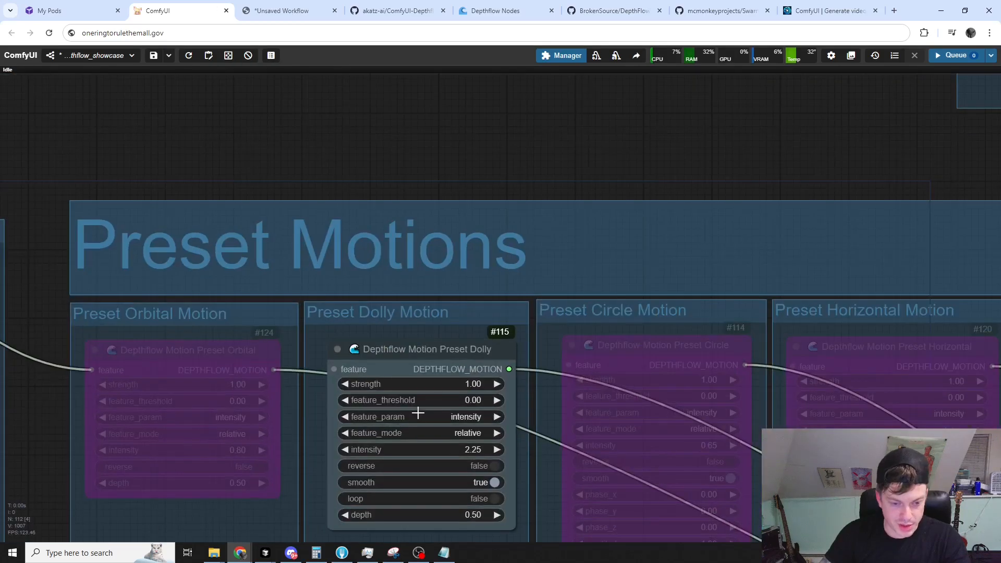
scroll(459, 386, "down", 15)
left_click_drag(430, 299, 538, 427)
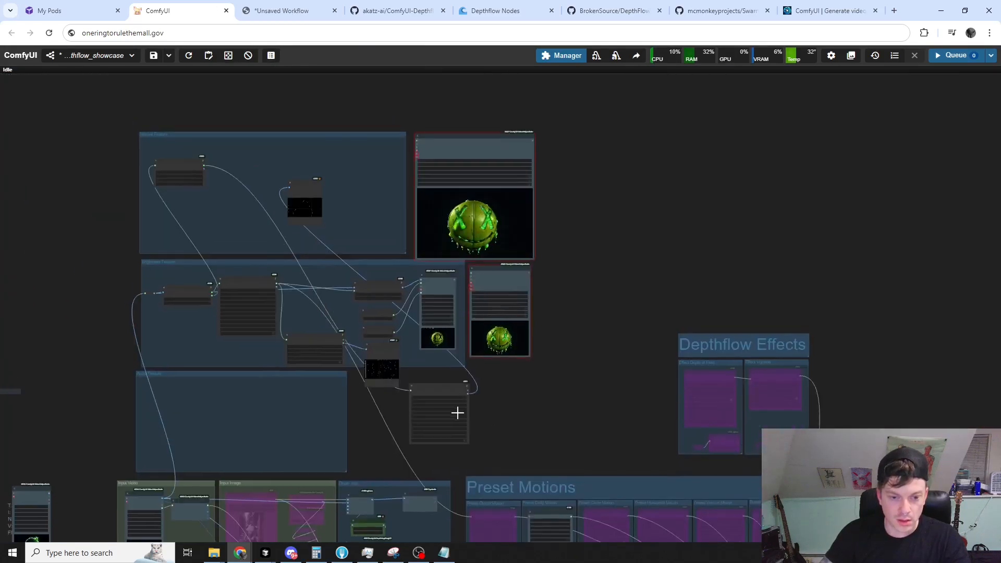
left_click_drag(683, 199, 671, 299)
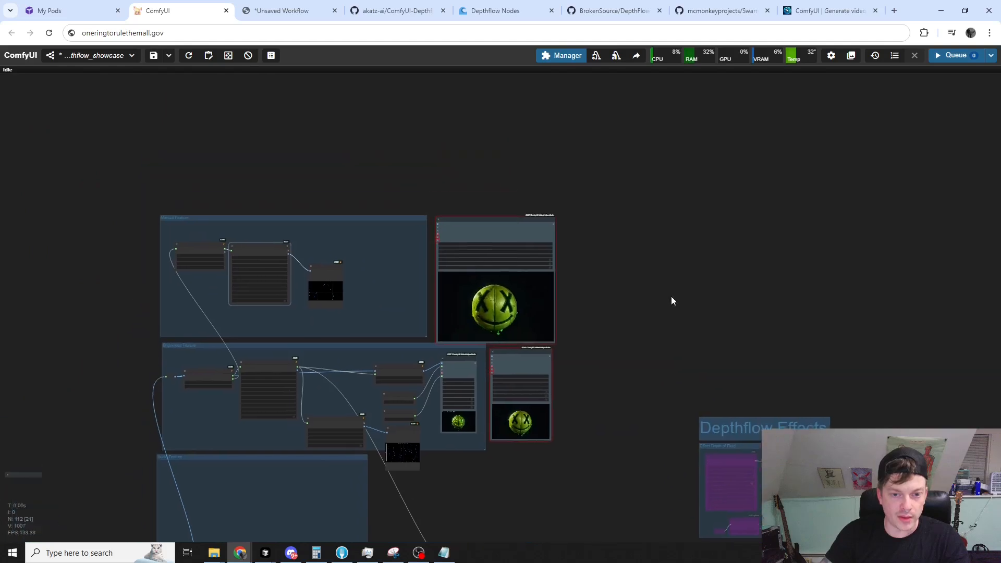
Compare the Manual Feature curve with the Video Combine preview beside the group.
scroll(596, 320, "up", 6)
scroll(592, 321, "up", 3)
left_click_drag(597, 308, 715, 328)
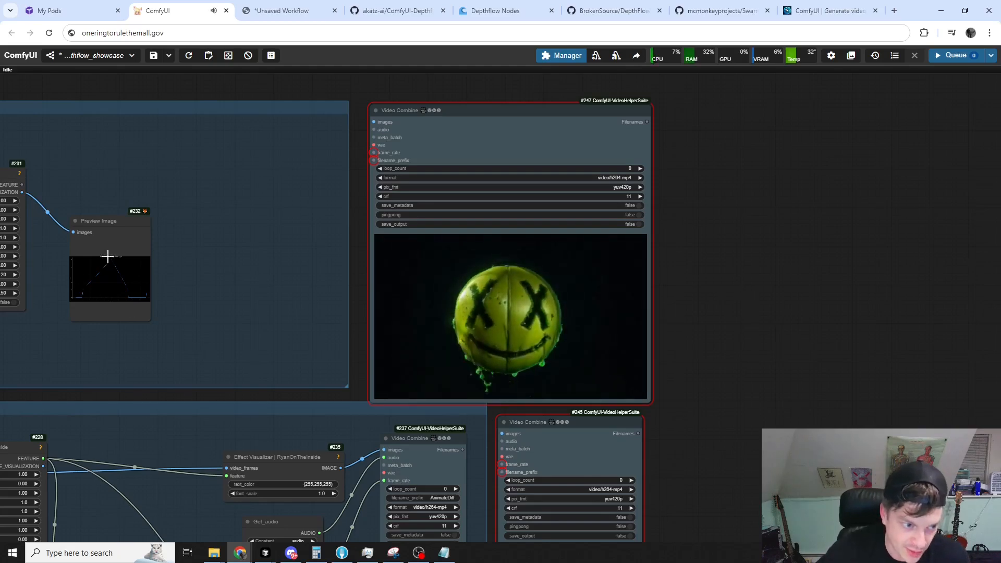
left_click_drag(787, 252, 673, 173)
scroll(673, 173, "down", 4)
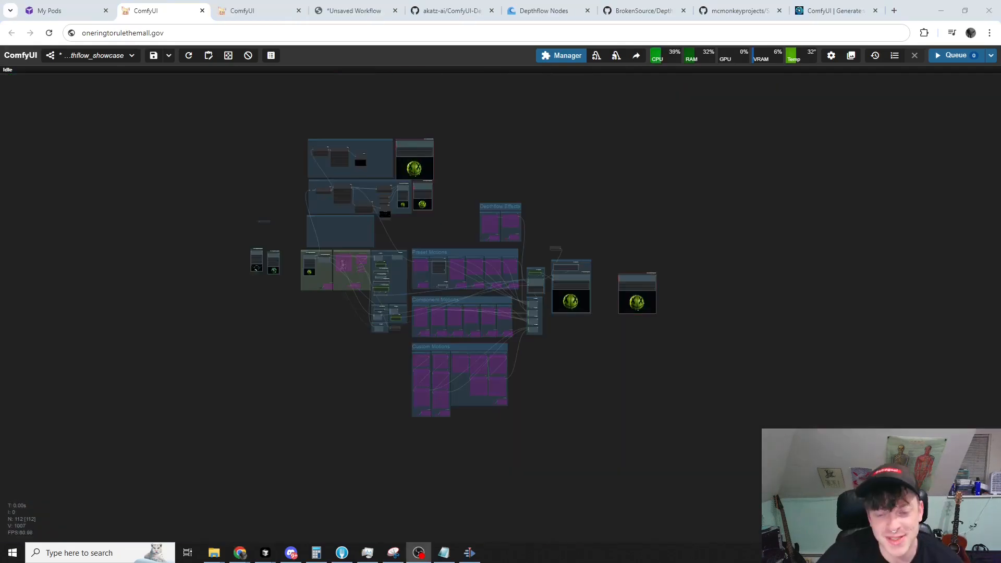